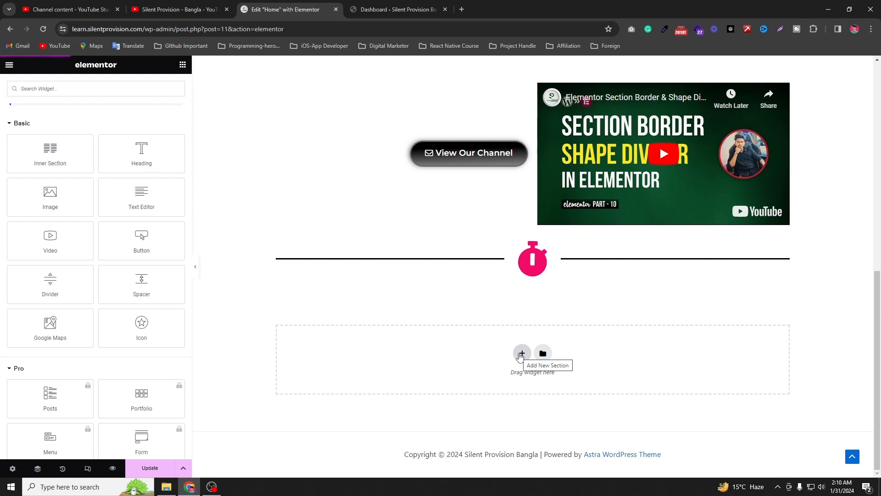
# - Add a two-column section below the stopwatch divider and place a Google Maps widget in its left column
pyautogui.click(521, 353)
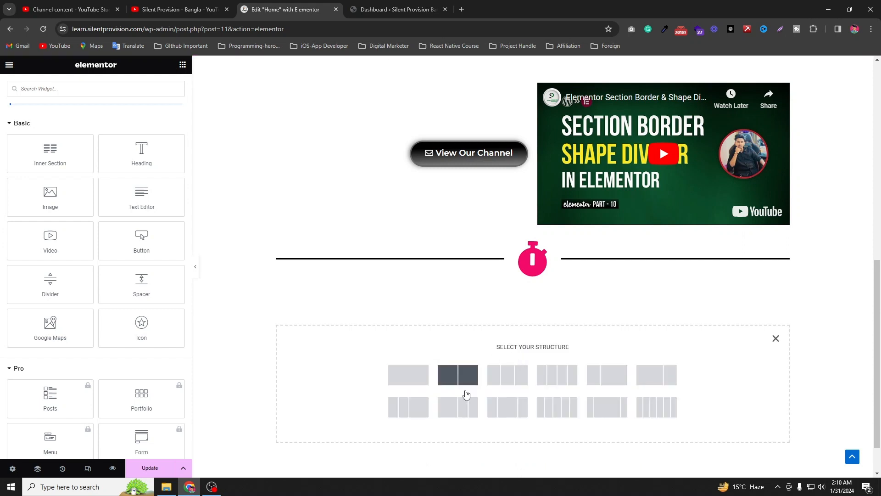
pyautogui.click(467, 382)
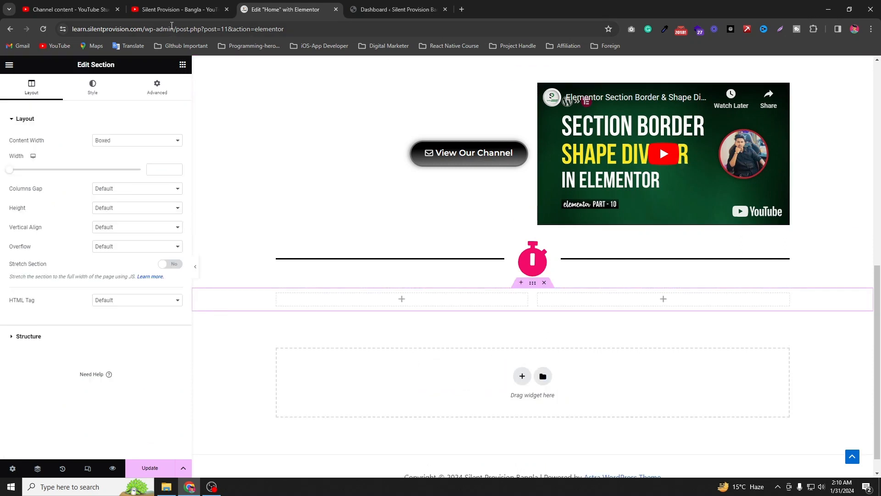
pyautogui.click(183, 66)
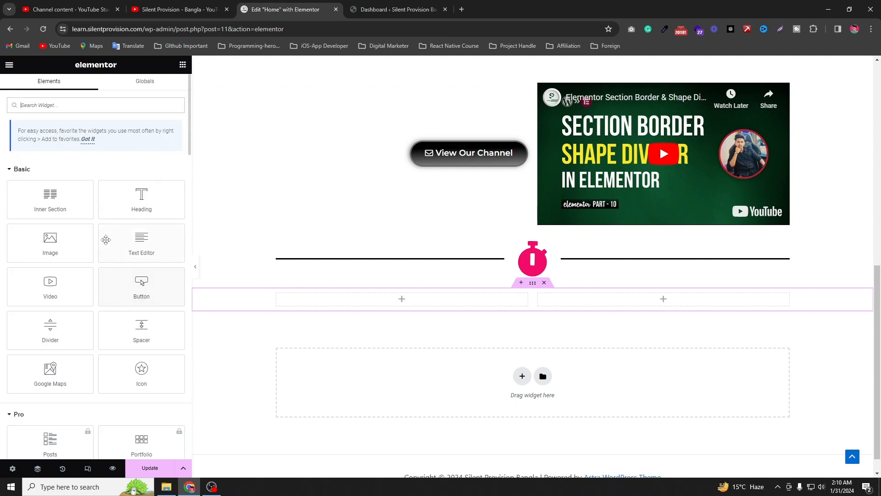
pyautogui.scroll(-2, 65, 321)
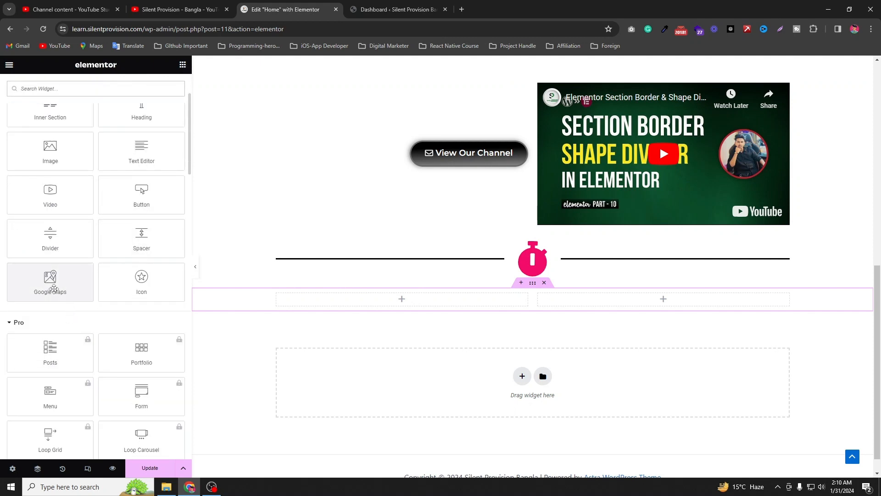
pyautogui.moveTo(51, 287); pyautogui.dragTo(363, 305)
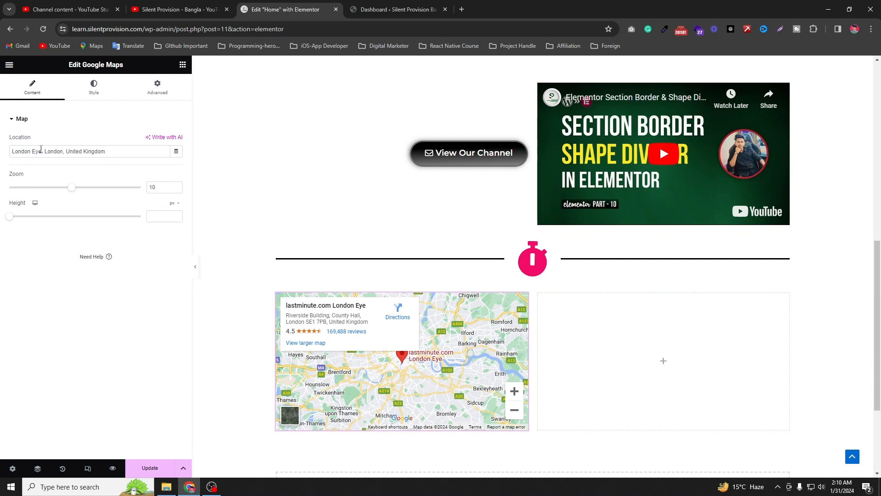
# - Select the map widget's location text, search Google in a new browser tab for "silent provision sylhet" and open directions to the company
pyautogui.moveTo(41, 149); pyautogui.dragTo(14, 147)
pyautogui.moveTo(116, 154); pyautogui.dragTo(3, 165)
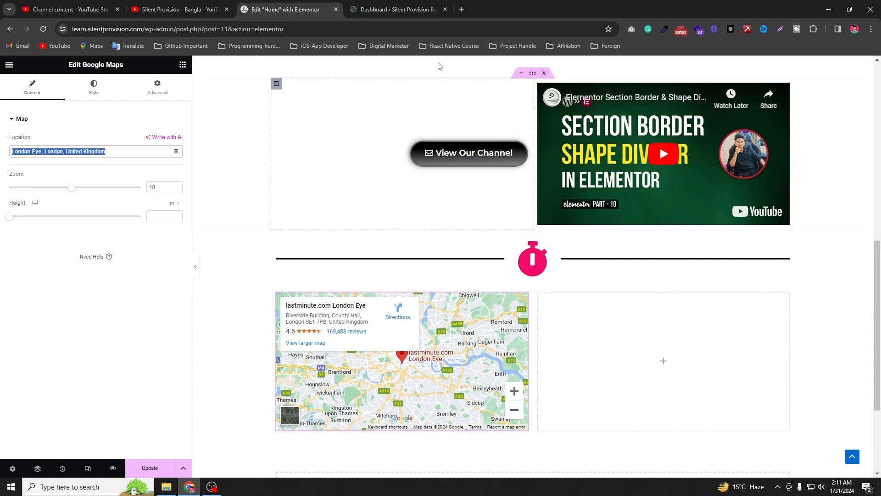
pyautogui.click(462, 9)
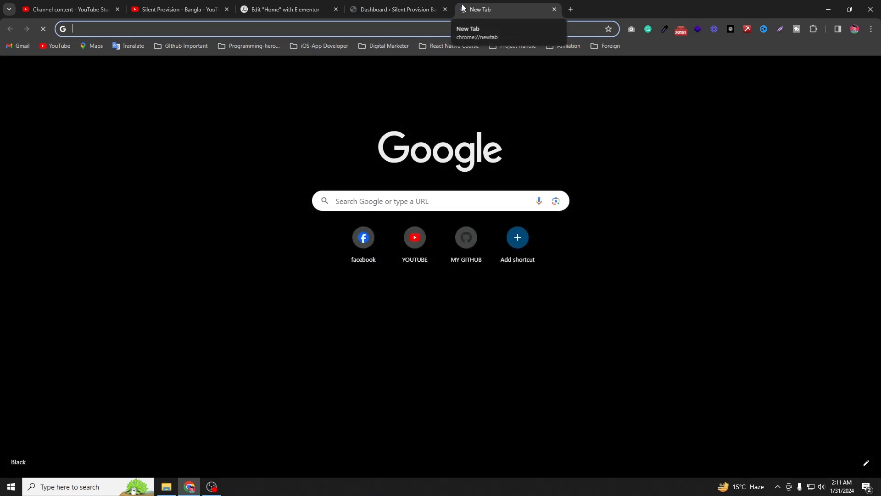
pyautogui.write('silent')
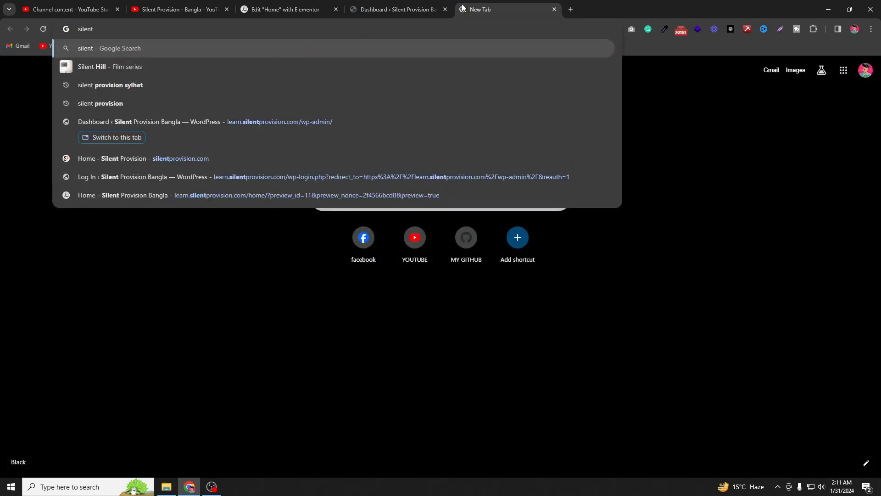
pyautogui.press('Down')
pyautogui.press('Down')
pyautogui.press('Return')
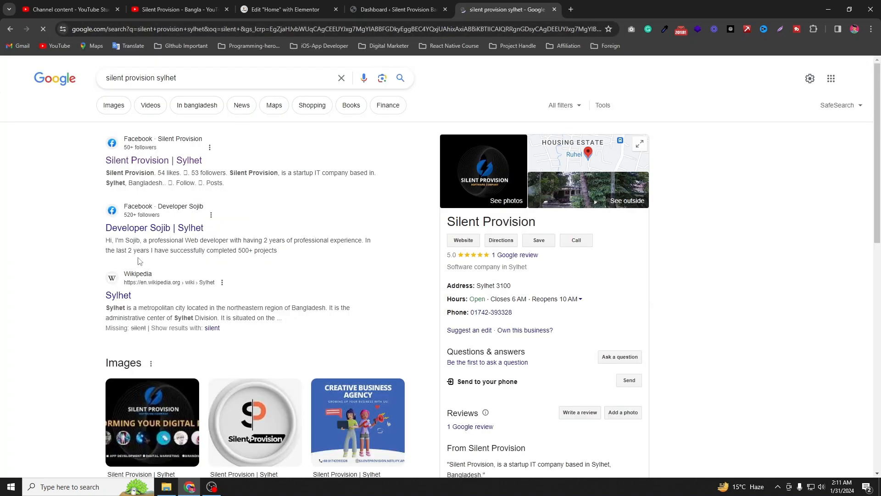
pyautogui.click(502, 242)
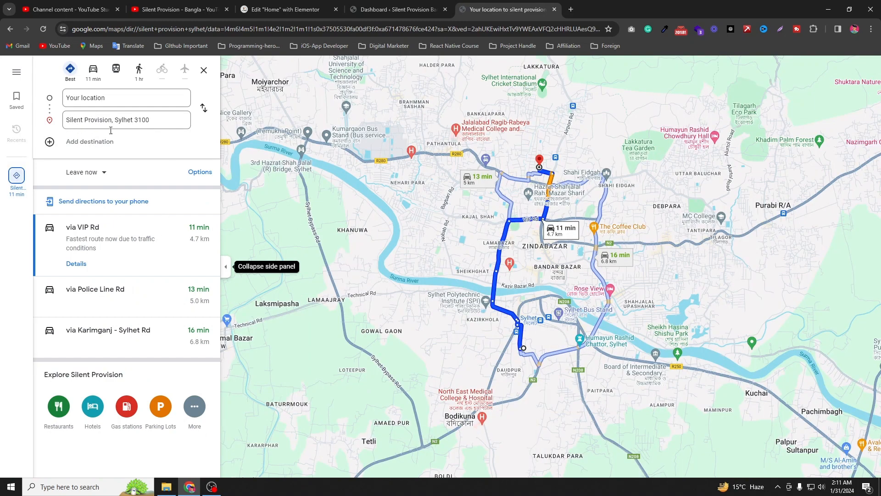
# - Copy the Silent Provision destination text from Google Maps and set it as the Elementor map widget's location, adding ", Bangladesh" at the end
pyautogui.click(153, 120)
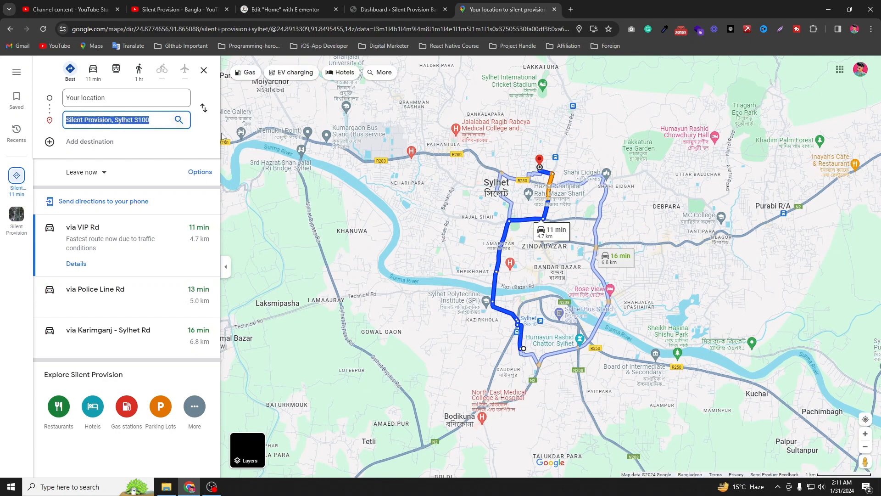
pyautogui.tripleClick(139, 121)
pyautogui.hotkey('ctrl', 'c')
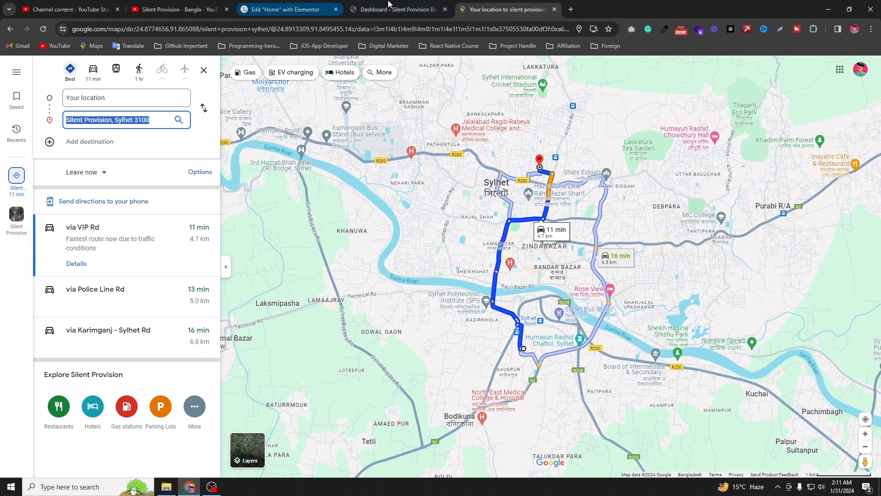
pyautogui.click(297, 8)
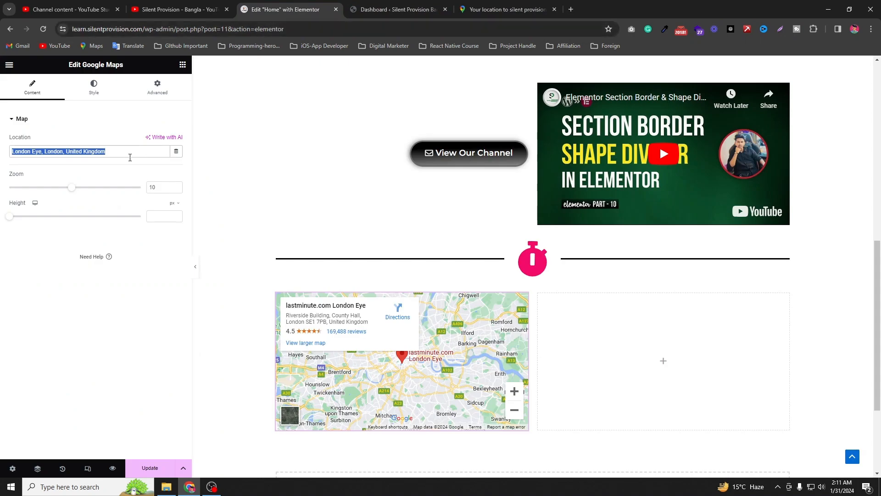
pyautogui.hotkey('ctrl', 'v')
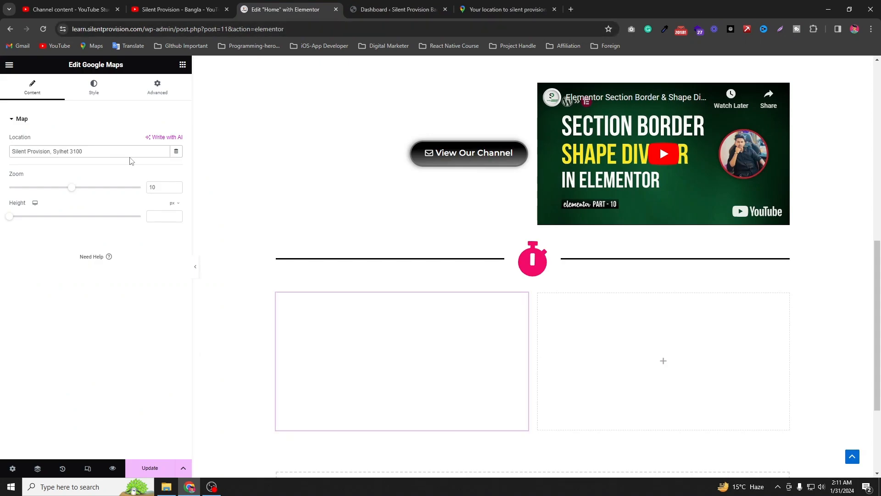
pyautogui.write(', ')
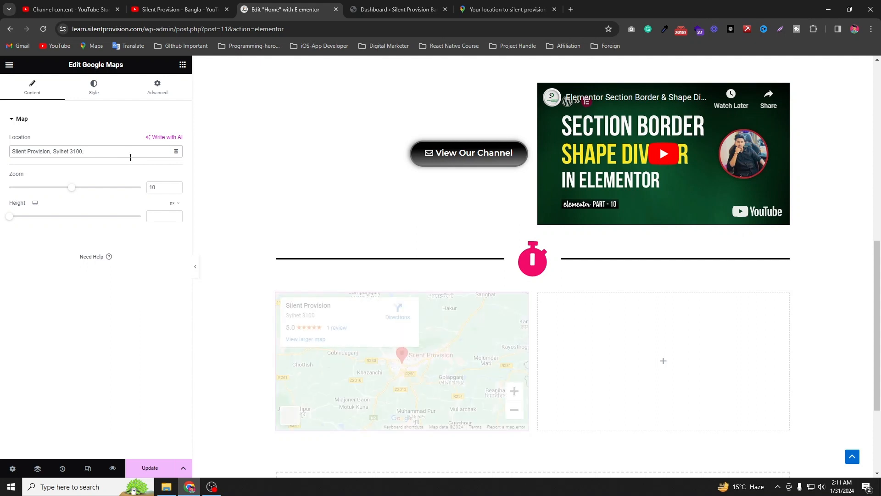
pyautogui.write('Bangl')
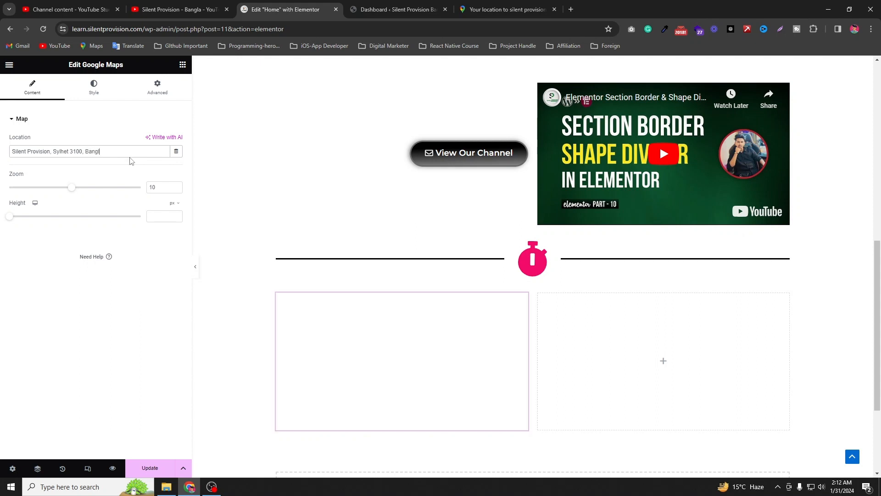
pyautogui.write('adesh')
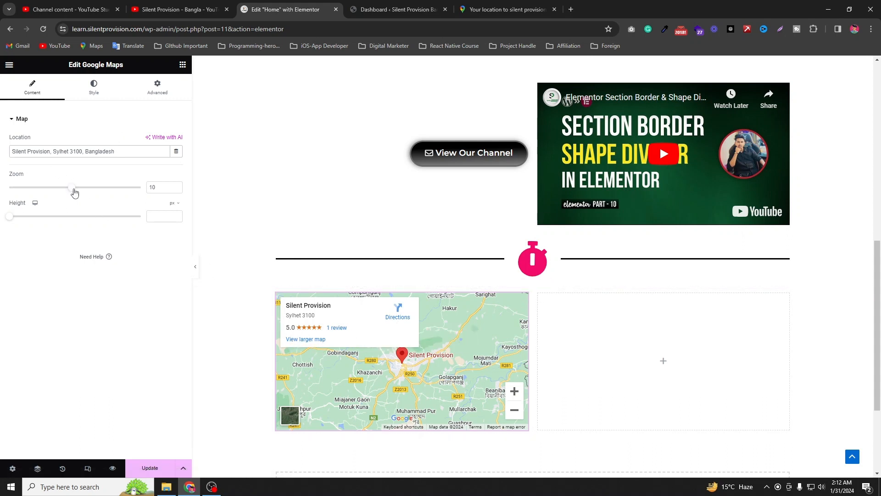
# - Set the map's zoom to 14 and its height to 250 px
pyautogui.moveTo(75, 193); pyautogui.dragTo(103, 195)
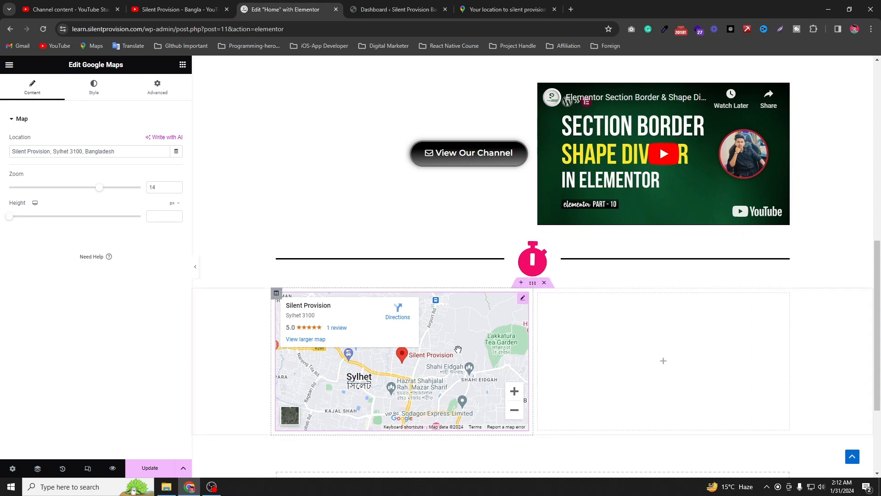
pyautogui.moveTo(9, 220); pyautogui.dragTo(28, 229)
pyautogui.scroll(-3, 402, 312)
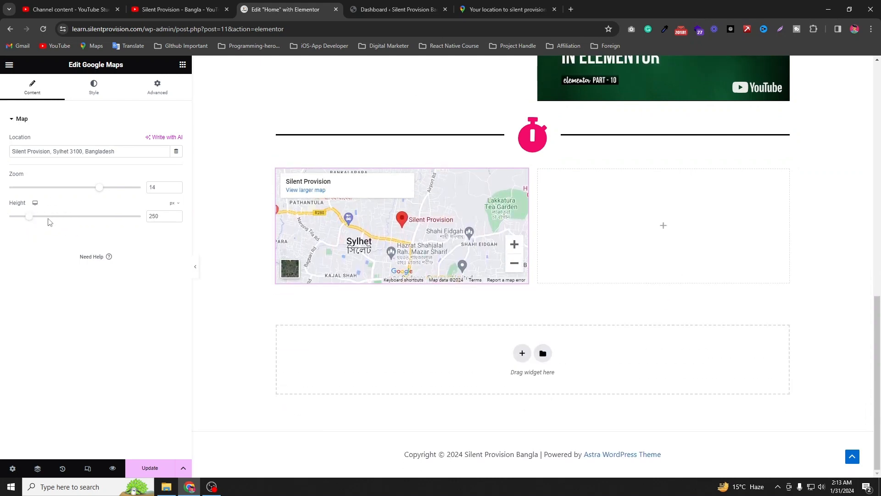
# - Set the saturation in the map's normal-state CSS filters to 185
pyautogui.click(97, 90)
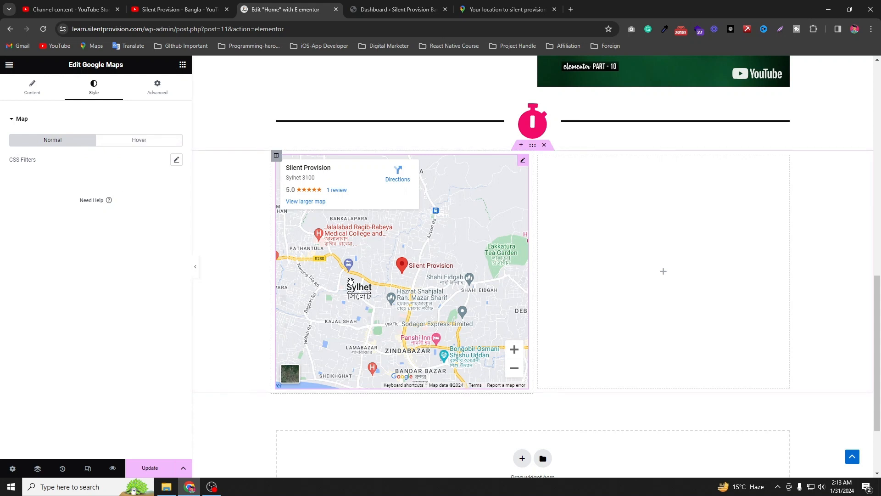
pyautogui.click(176, 159)
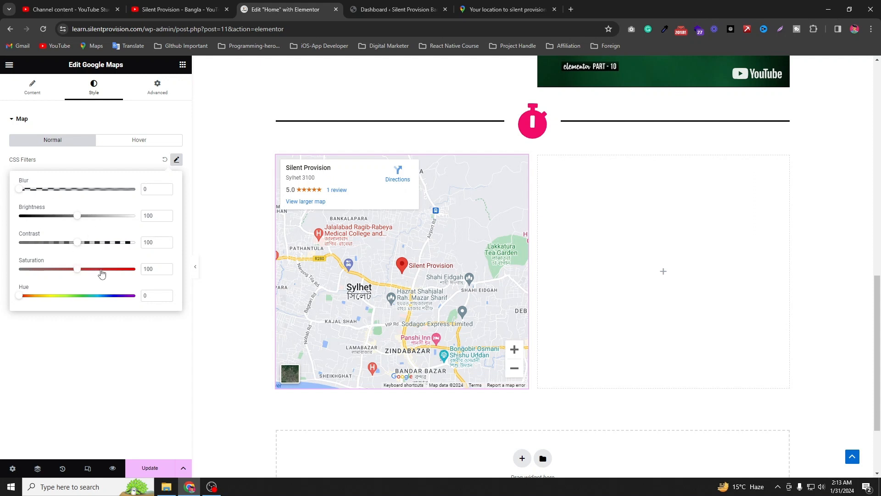
pyautogui.moveTo(77, 269); pyautogui.dragTo(127, 275)
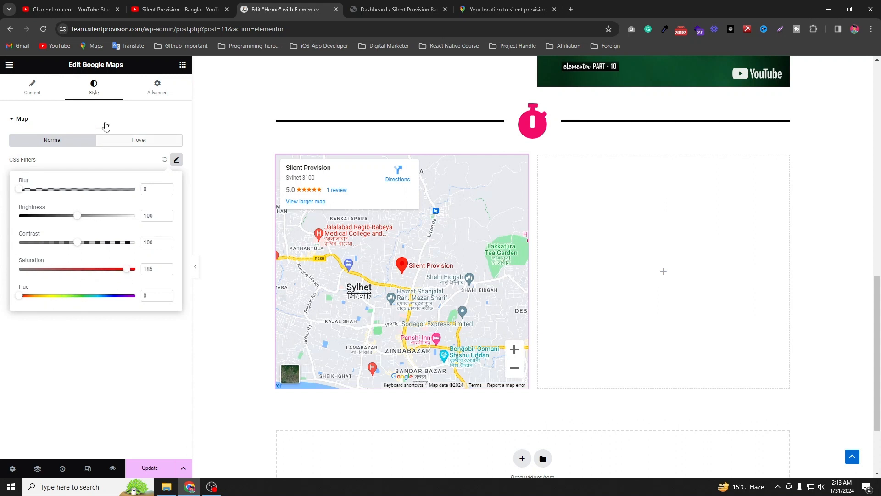
# - Try a blur of 3.2 and a saturation of 136 in the map's hover-state CSS filters
pyautogui.click(134, 141)
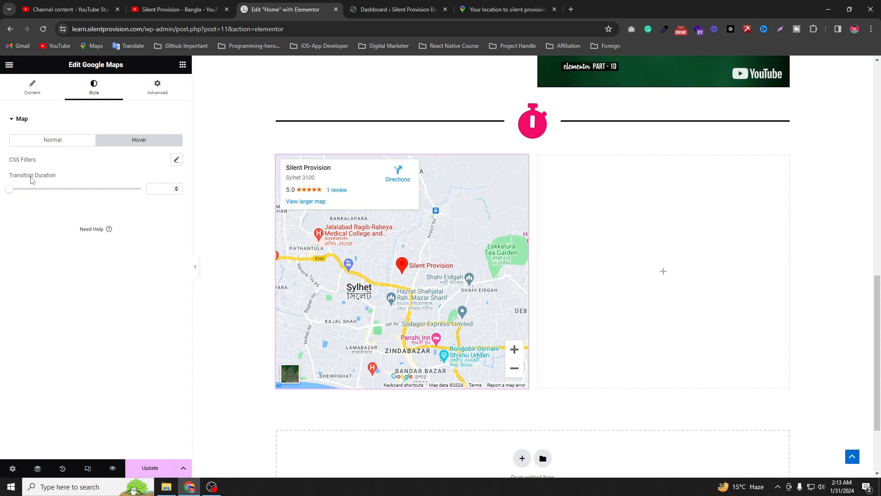
pyautogui.click(175, 160)
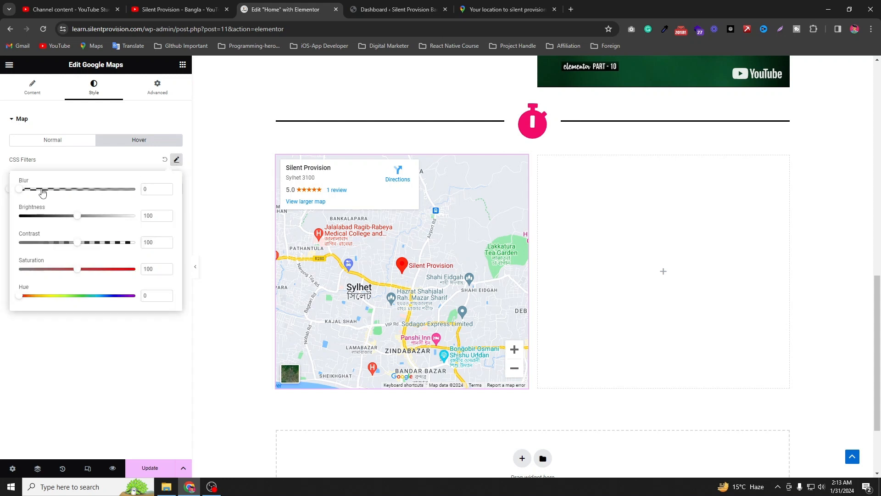
pyautogui.moveTo(42, 193)
pyautogui.mouseDown()
pyautogui.moveTo(80, 191)
pyautogui.moveTo(47, 193)
pyautogui.moveTo(56, 192)
pyautogui.mouseUp()
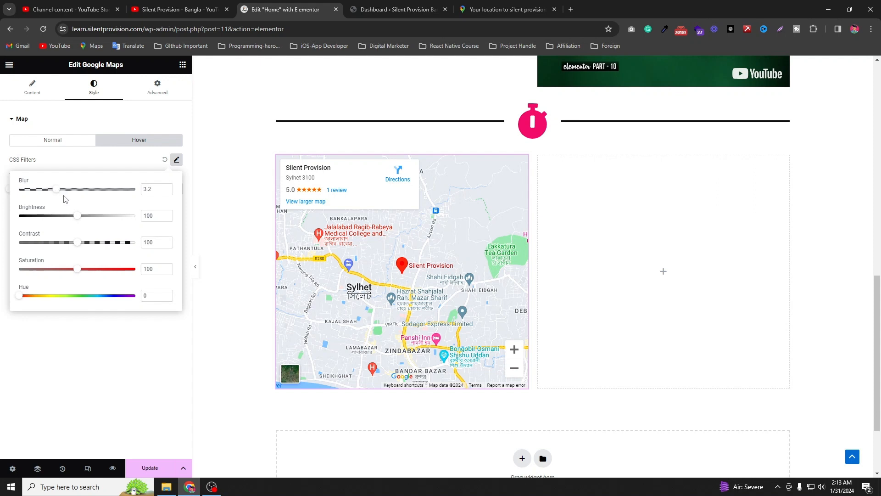
pyautogui.click(99, 271)
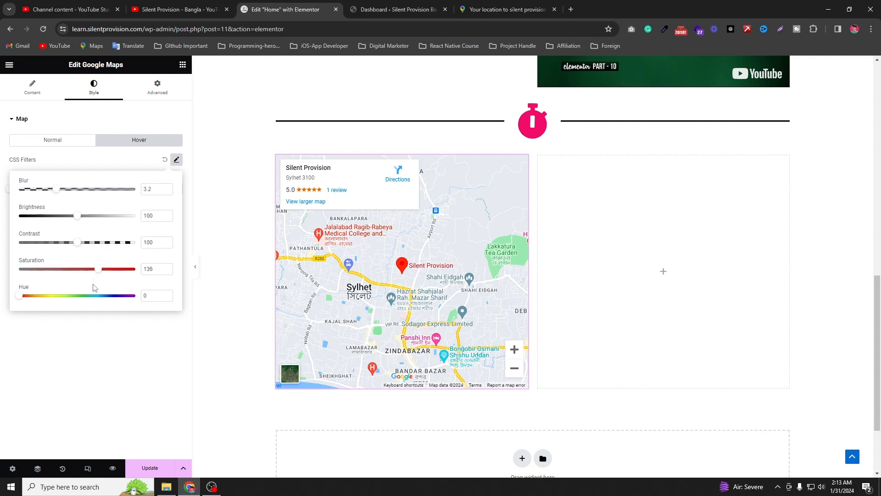
pyautogui.click(105, 335)
# - Try hover transition durations of 0.4, 1.2 and 0.6 on the map and return the duration to its minimum
pyautogui.moveTo(10, 191); pyautogui.dragTo(27, 200)
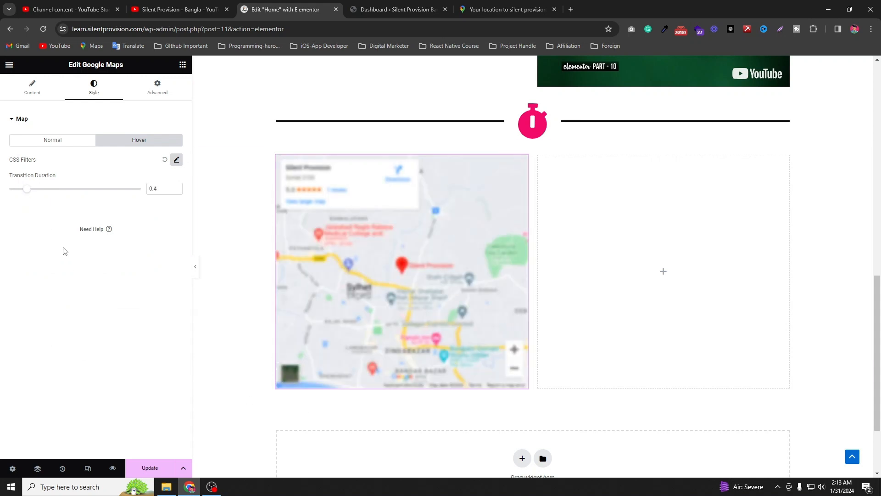
pyautogui.click(176, 159)
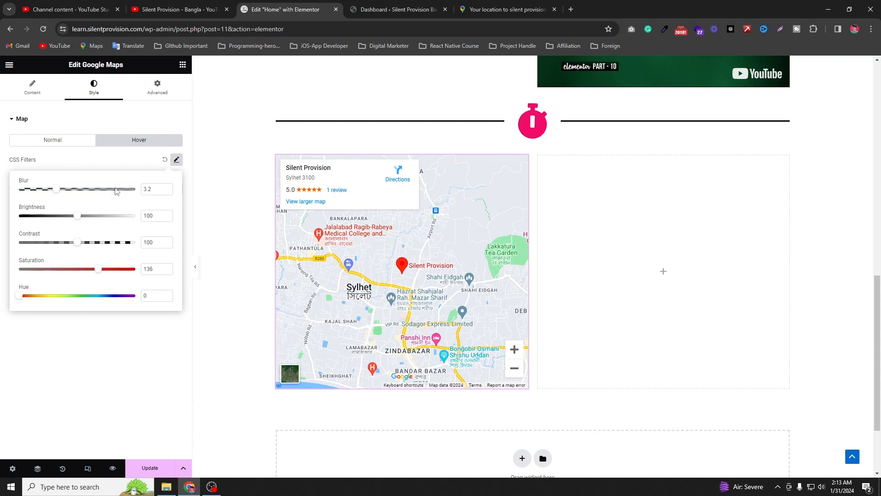
pyautogui.click(87, 338)
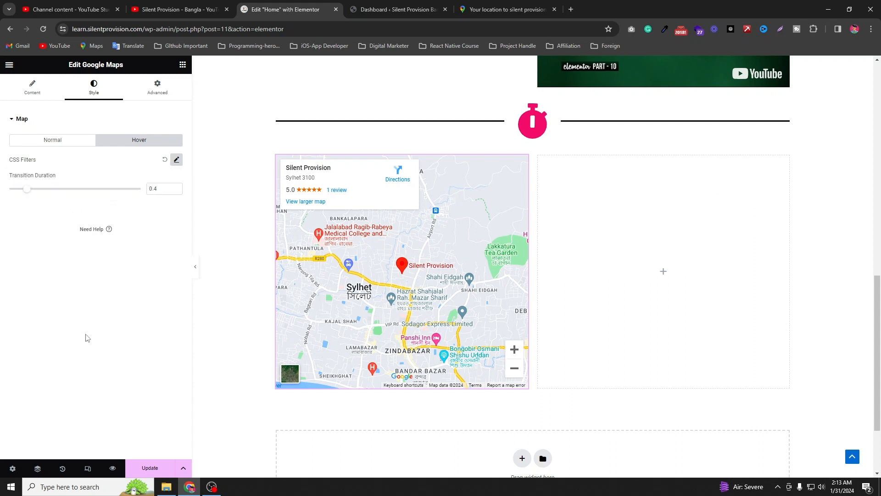
pyautogui.click(62, 188)
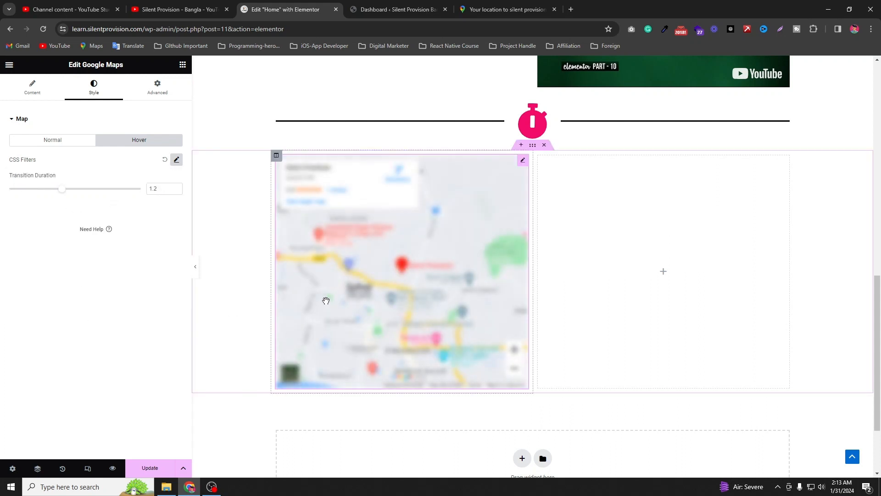
pyautogui.click(36, 188)
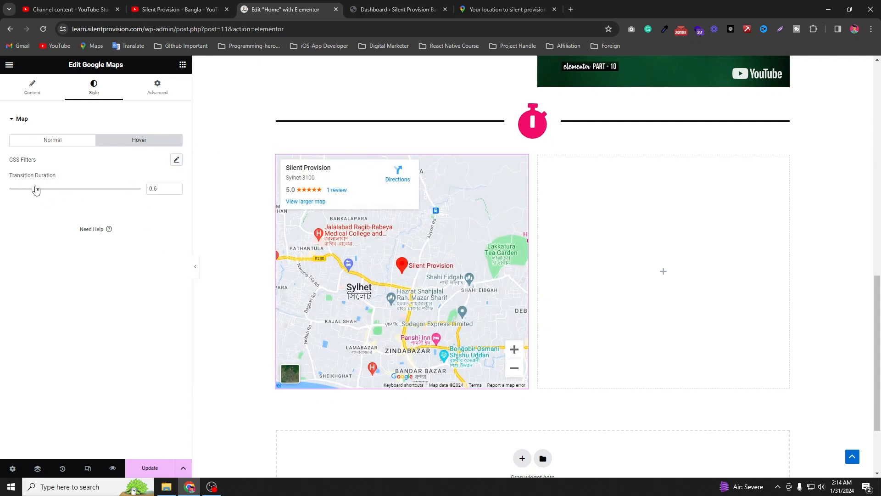
pyautogui.moveTo(36, 190); pyautogui.dragTo(7, 190)
# - Add an Icon widget to the empty column beside the map
pyautogui.click(183, 65)
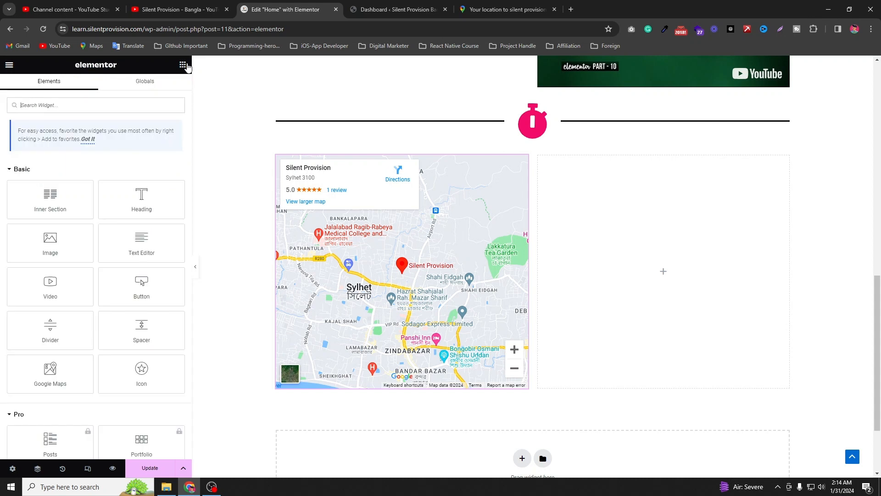
pyautogui.scroll(-2, 82, 276)
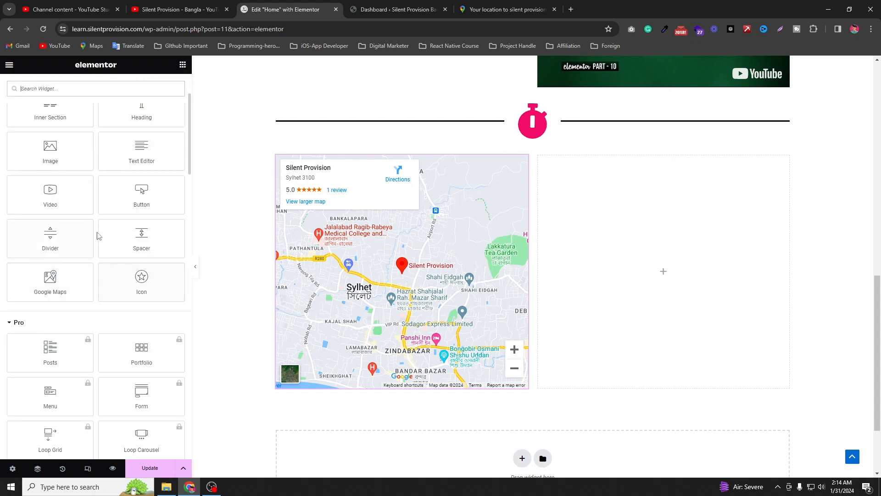
pyautogui.scroll(-1, 153, 176)
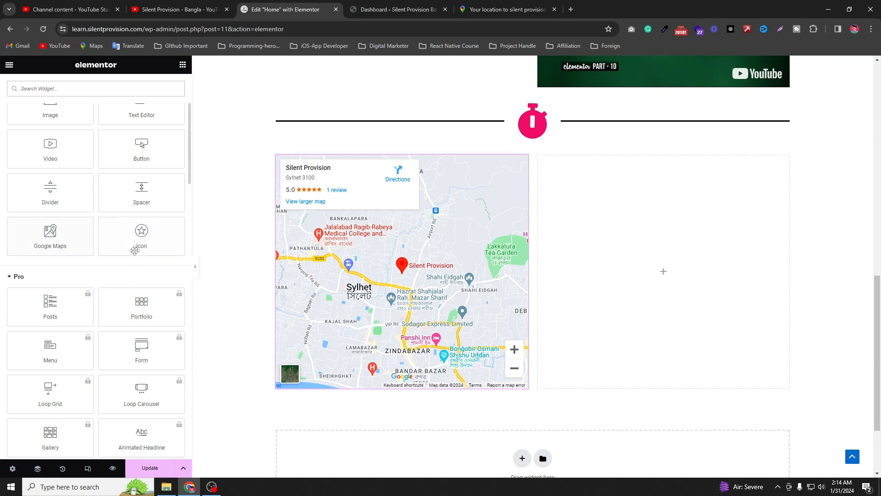
pyautogui.moveTo(140, 232); pyautogui.dragTo(668, 275)
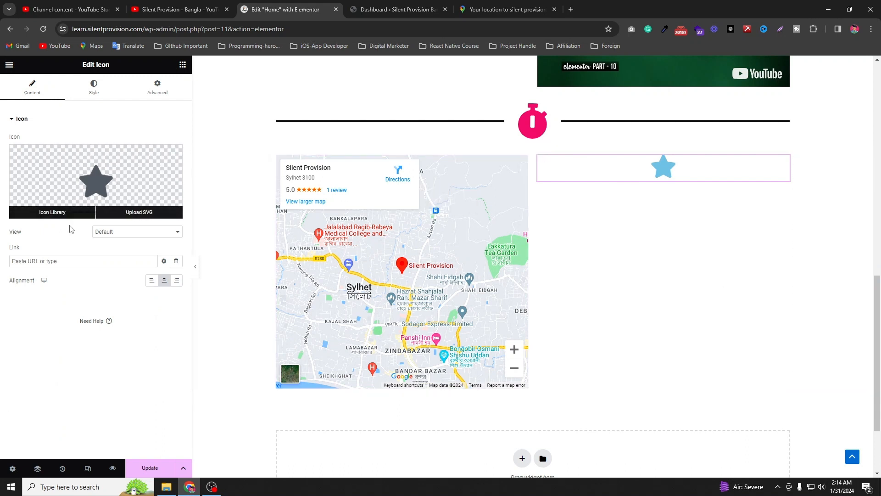
# - Open the Icon widget's icon library, browse its solid and brand icons, and select the Bitcoin icon
pyautogui.click(54, 212)
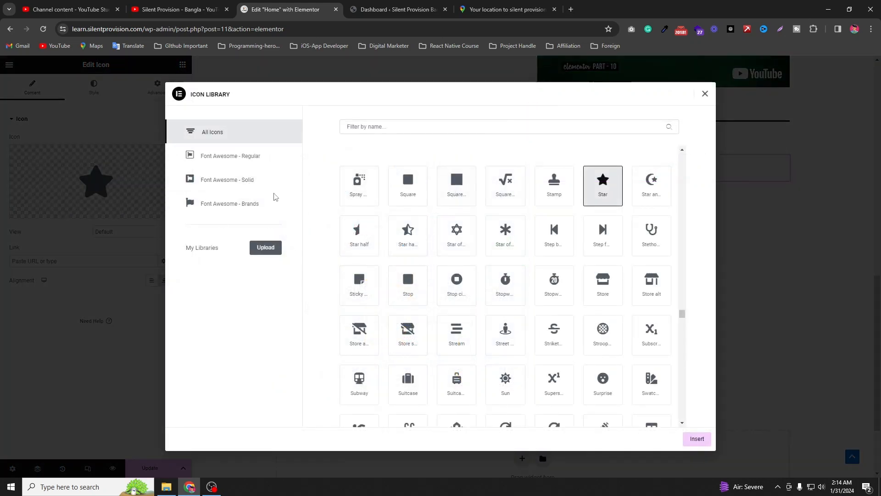
pyautogui.scroll(-3, 386, 301)
pyautogui.scroll(-10, 387, 301)
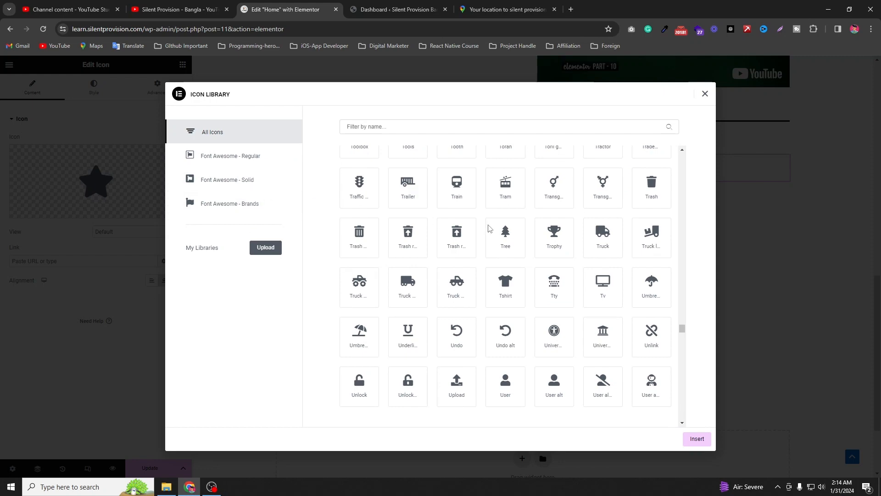
pyautogui.scroll(-3, 642, 294)
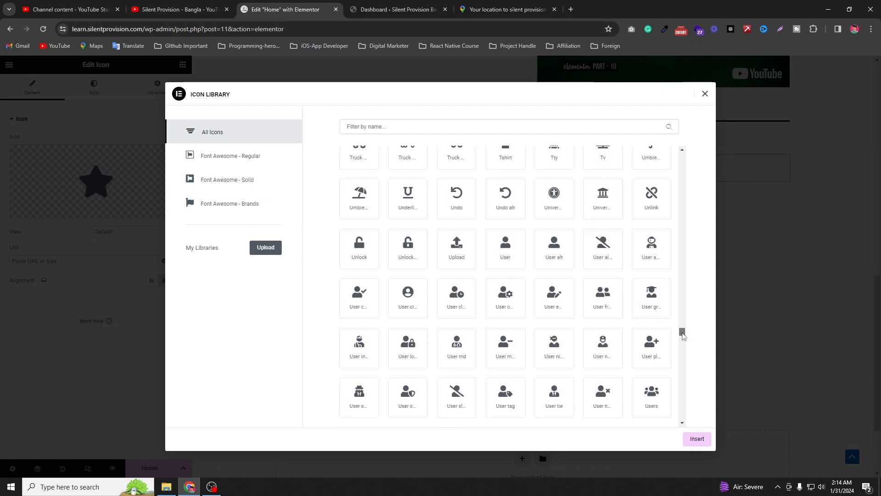
pyautogui.moveTo(682, 330); pyautogui.dragTo(682, 358)
pyautogui.scroll(5, 452, 296)
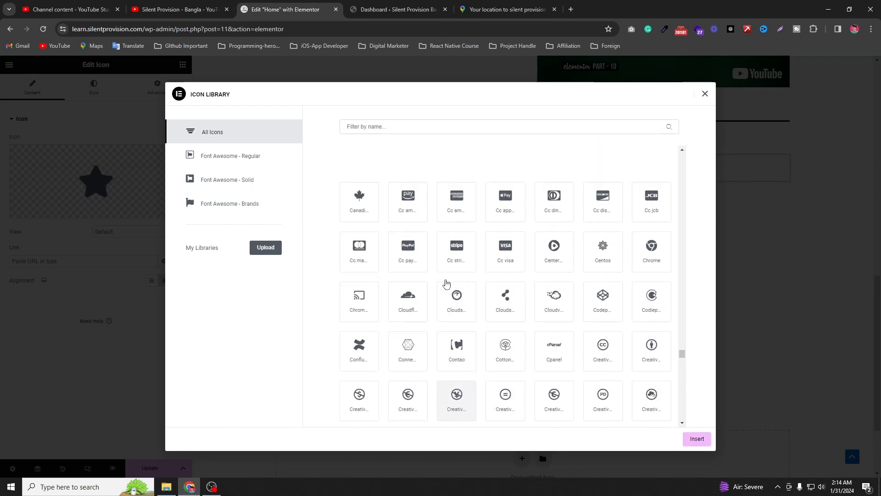
pyautogui.scroll(1, 357, 227)
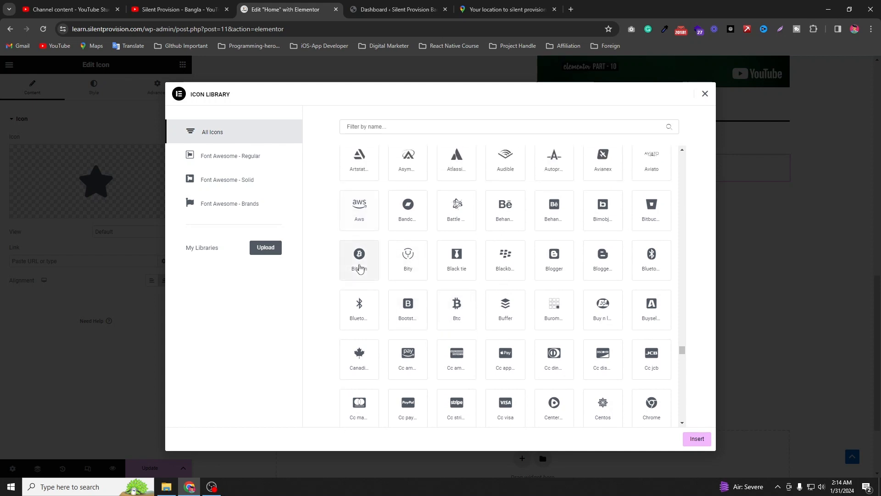
pyautogui.click(360, 267)
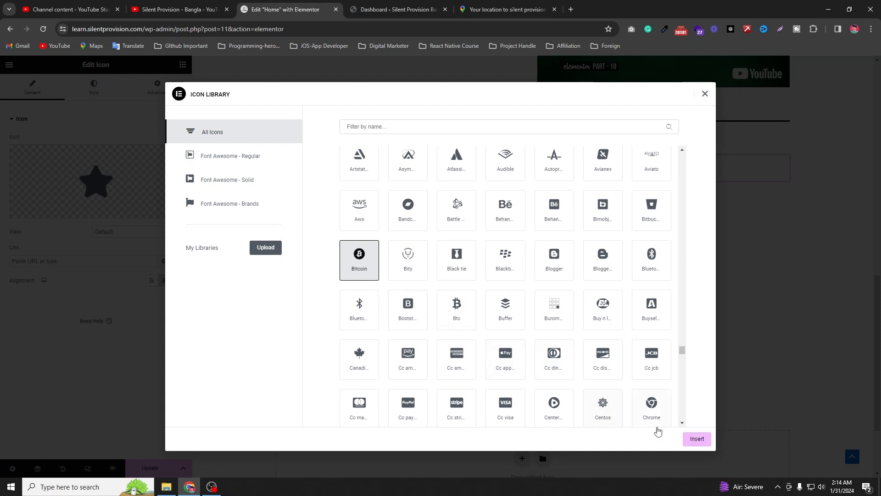
# - Filter the icon library by "chro" and insert the Chrome icon into the widget
pyautogui.click(439, 127)
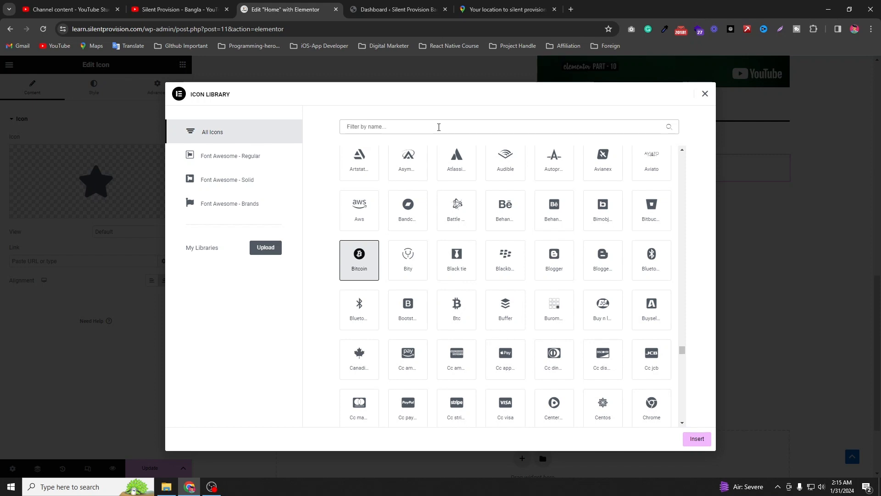
pyautogui.write('cho')
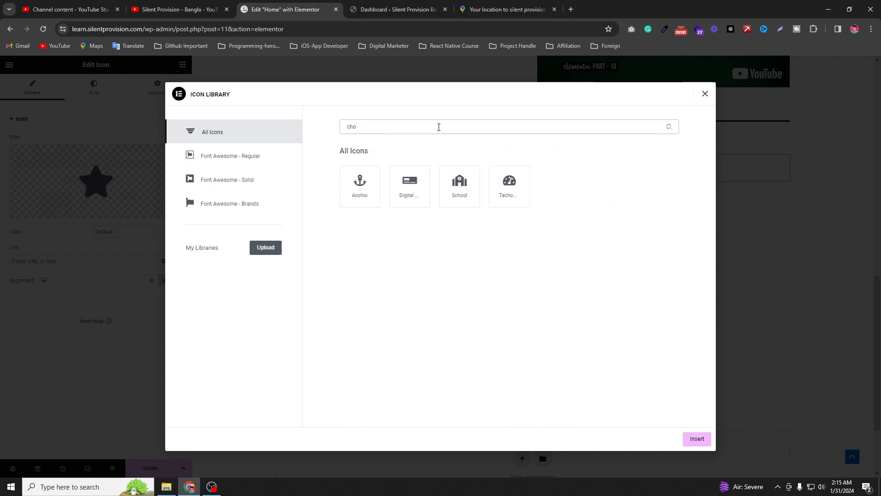
pyautogui.press('BackSpace')
pyautogui.write('r')
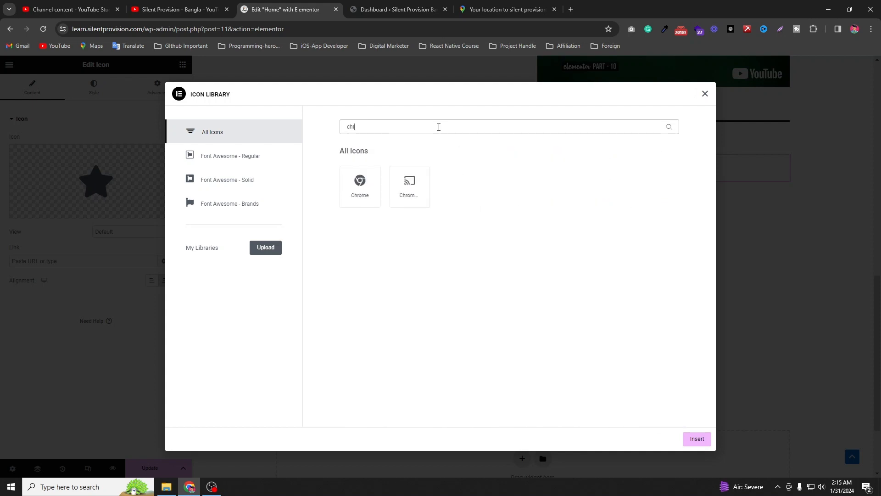
pyautogui.write('o')
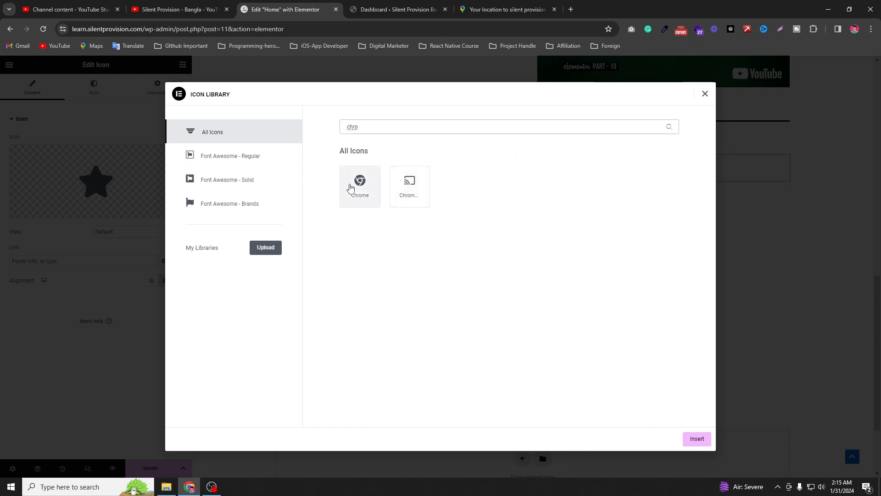
pyautogui.click(351, 190)
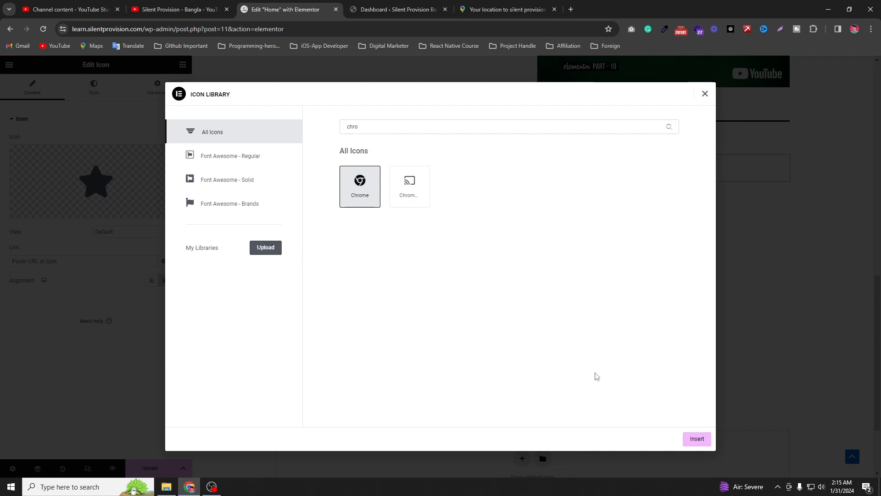
pyautogui.click(697, 439)
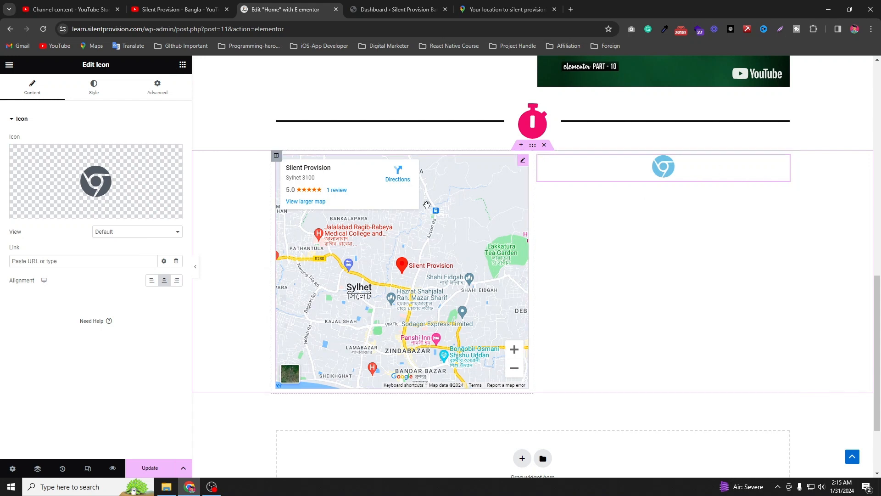
# - Try the Stacked and Framed views on the Chrome icon and settle on Stacked
pyautogui.click(132, 234)
pyautogui.click(114, 249)
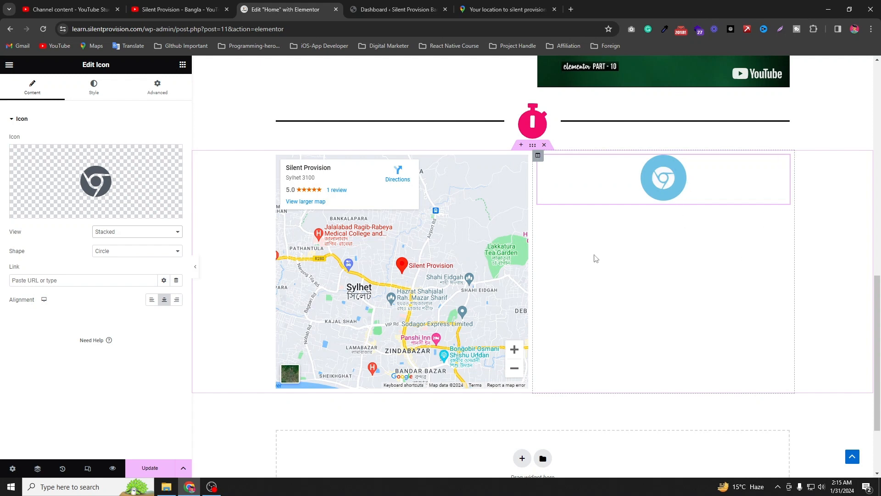
pyautogui.click(150, 254)
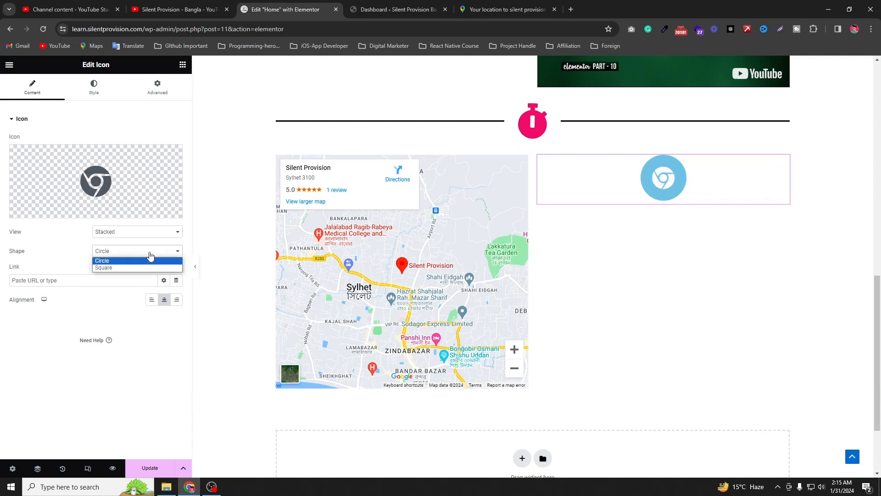
pyautogui.click(151, 235)
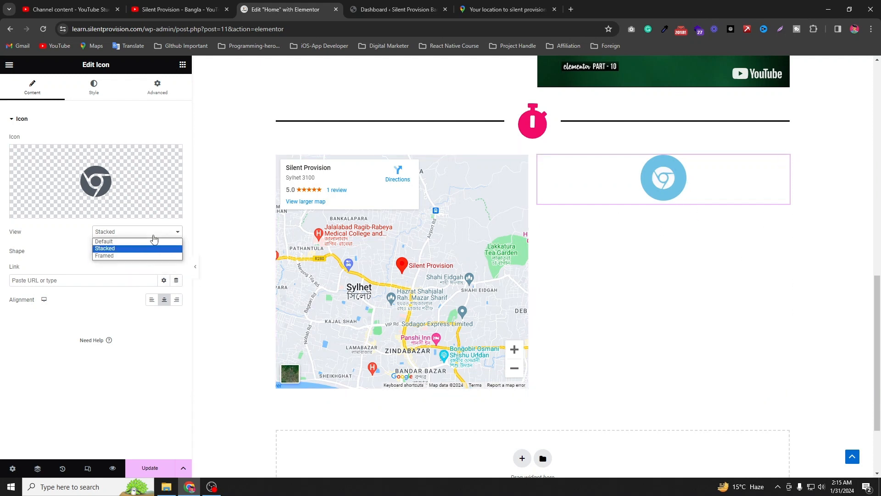
pyautogui.click(131, 258)
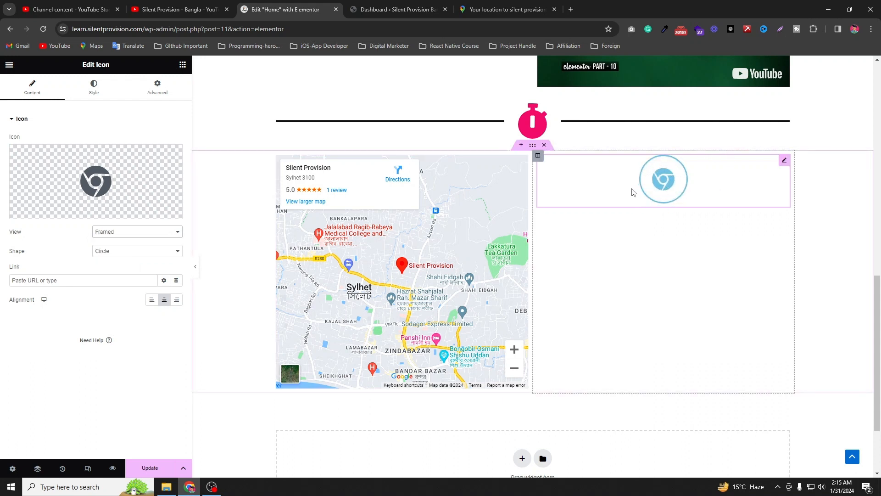
pyautogui.click(156, 232)
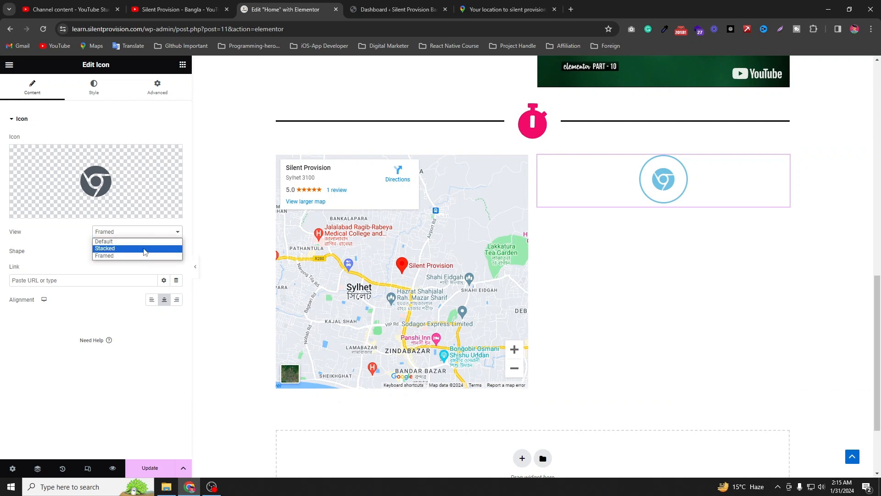
pyautogui.click(143, 248)
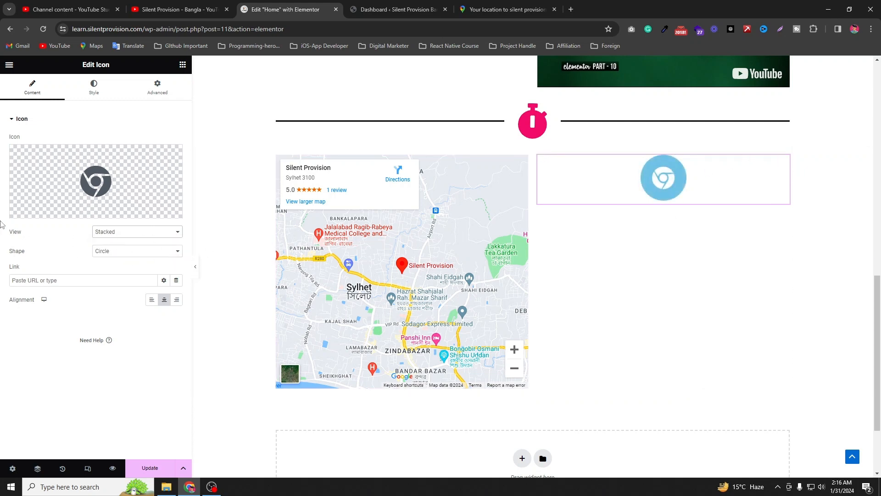
# - Set the stacked Chrome icon's shape to Square
pyautogui.click(166, 253)
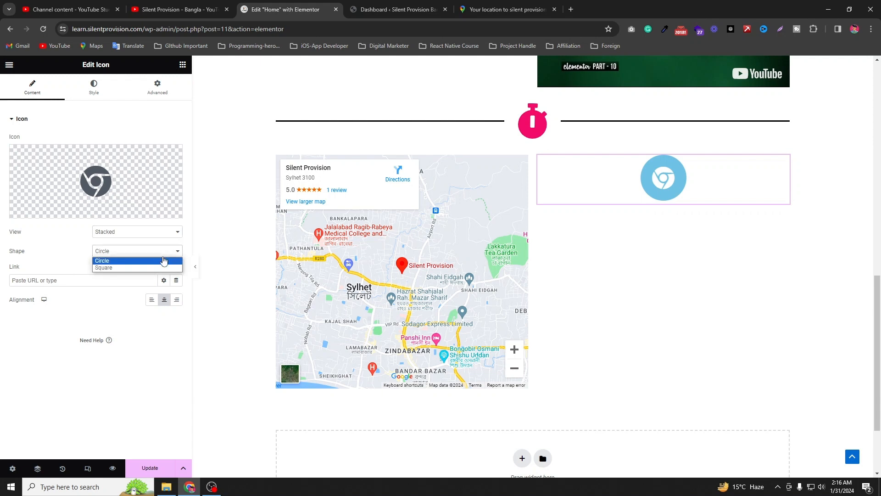
pyautogui.click(120, 262)
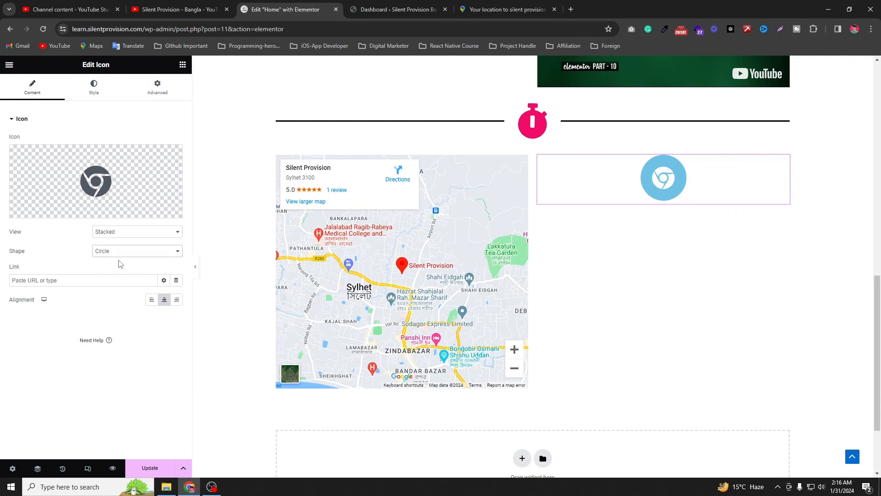
pyautogui.click(169, 254)
pyautogui.click(157, 268)
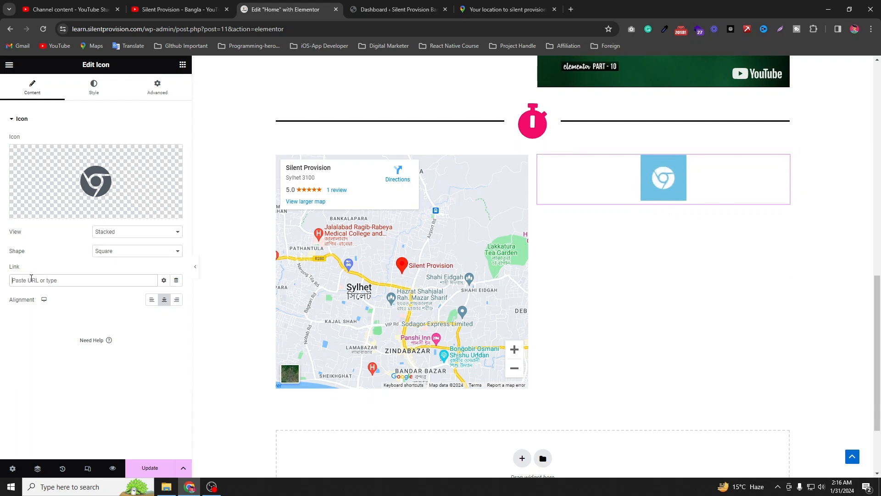
pyautogui.click(156, 9)
pyautogui.click(160, 28)
pyautogui.hotkey('ctrl', 'c')
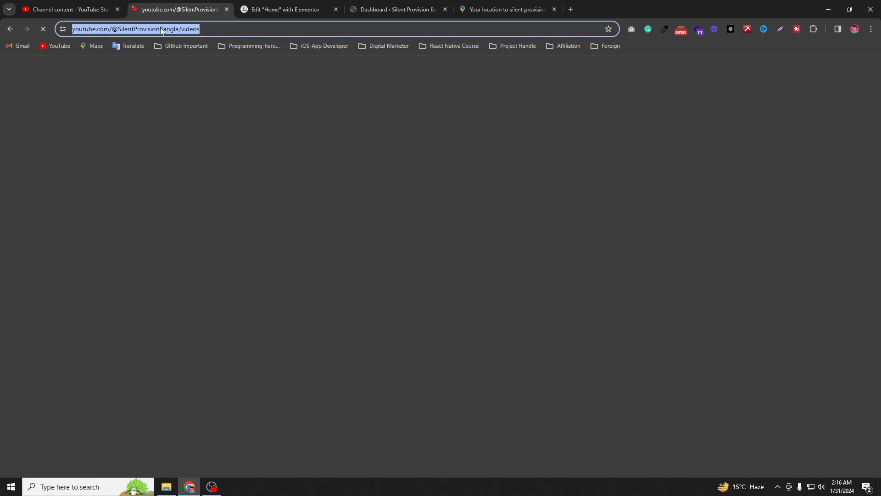
pyautogui.press('BackSpace')
pyautogui.click(278, 5)
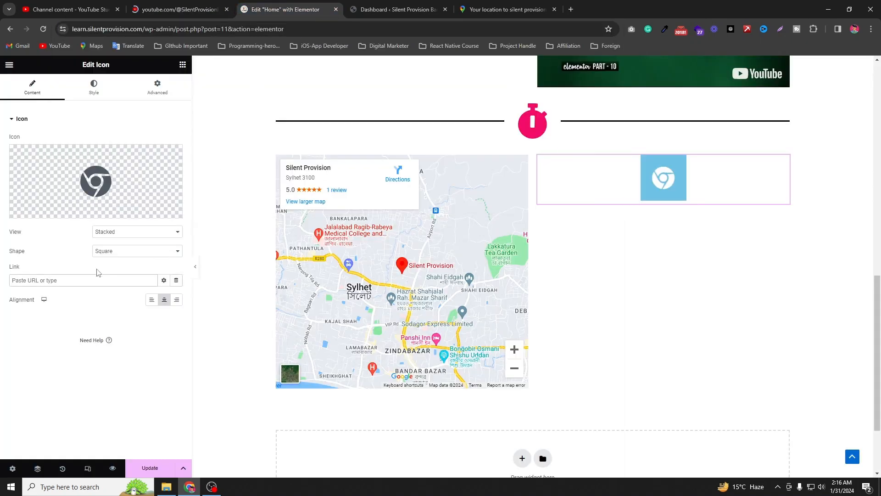
pyautogui.hotkey('ctrl', 'v')
pyautogui.doubleClick(149, 280)
pyautogui.press('BackSpace')
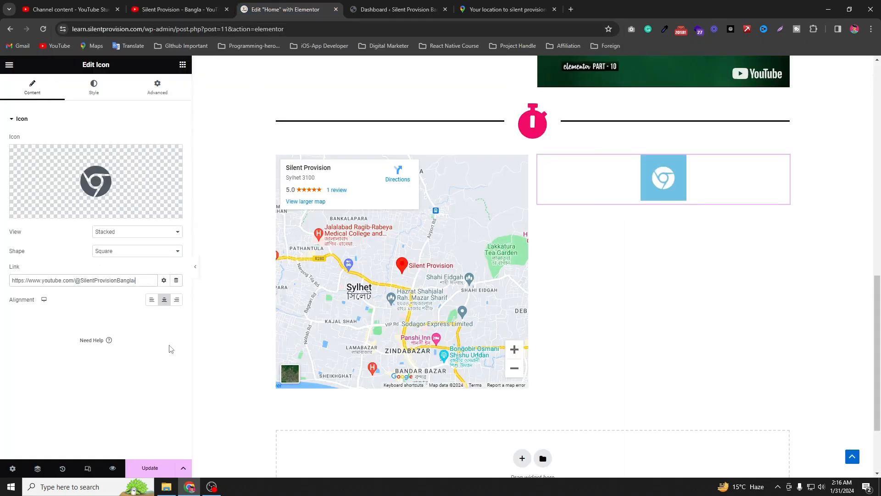
# - Try left, center and right alignment on the icon and return it to center
pyautogui.click(151, 303)
pyautogui.click(163, 302)
pyautogui.click(177, 300)
pyautogui.click(164, 302)
# - Set the icon's shape to Circle and align the icon left
pyautogui.click(131, 254)
pyautogui.click(133, 261)
pyautogui.click(151, 300)
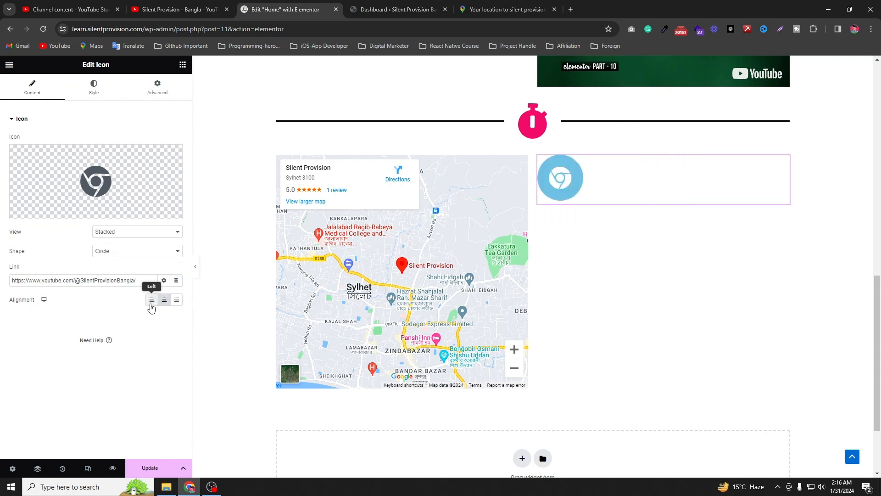
# - Try the Square shape on the left-aligned icon and return it to Circle
pyautogui.click(114, 253)
pyautogui.click(114, 265)
pyautogui.click(96, 98)
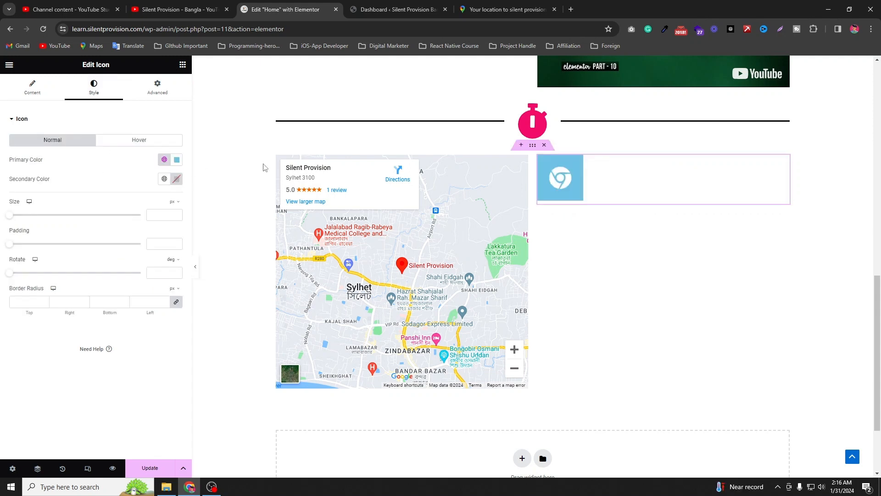
pyautogui.click(28, 85)
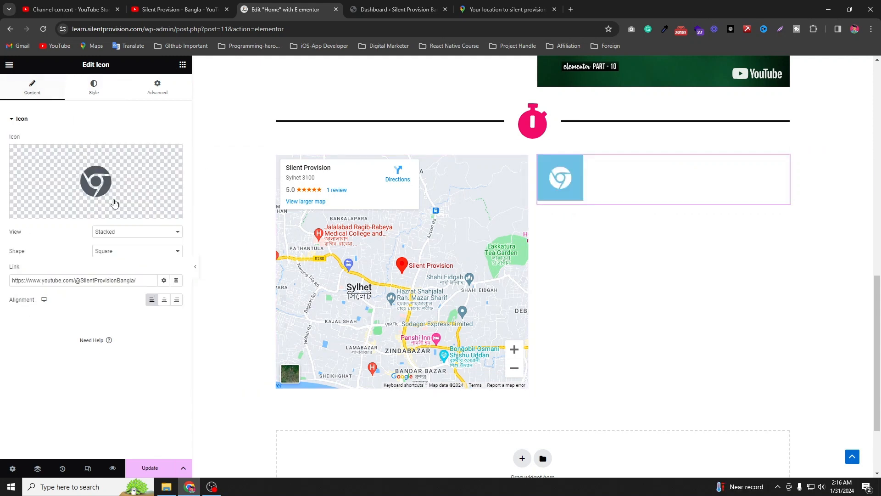
pyautogui.click(152, 251)
pyautogui.click(137, 260)
# - Set the icon's primary color in its normal state to a fully saturated bright blue
pyautogui.click(92, 83)
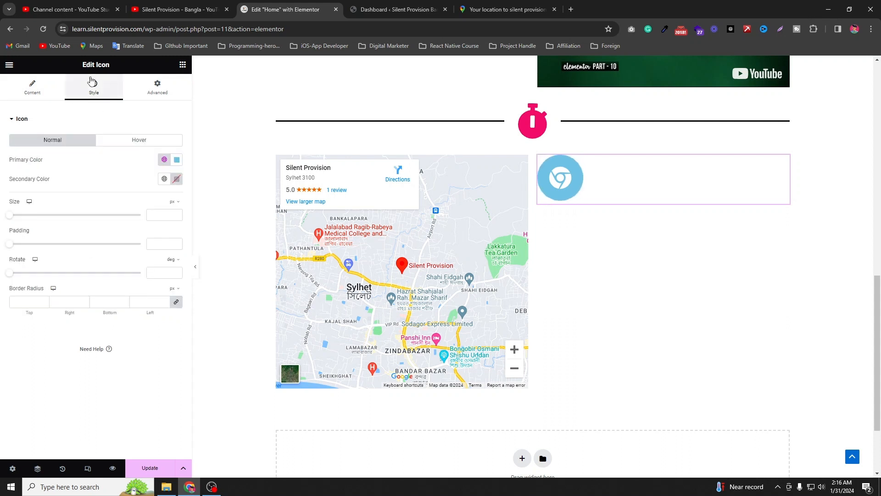
pyautogui.click(174, 161)
pyautogui.write('#008BC5')
pyautogui.click(184, 263)
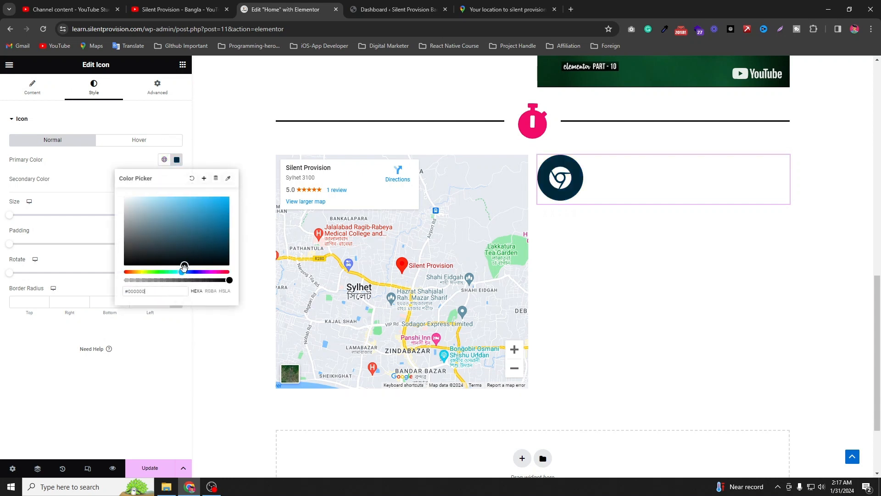
pyautogui.click(229, 197)
pyautogui.click(187, 272)
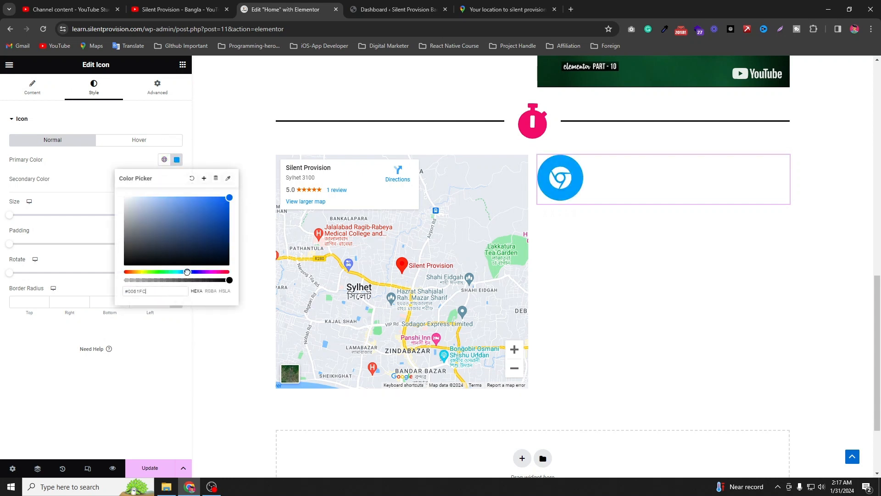
pyautogui.click(75, 189)
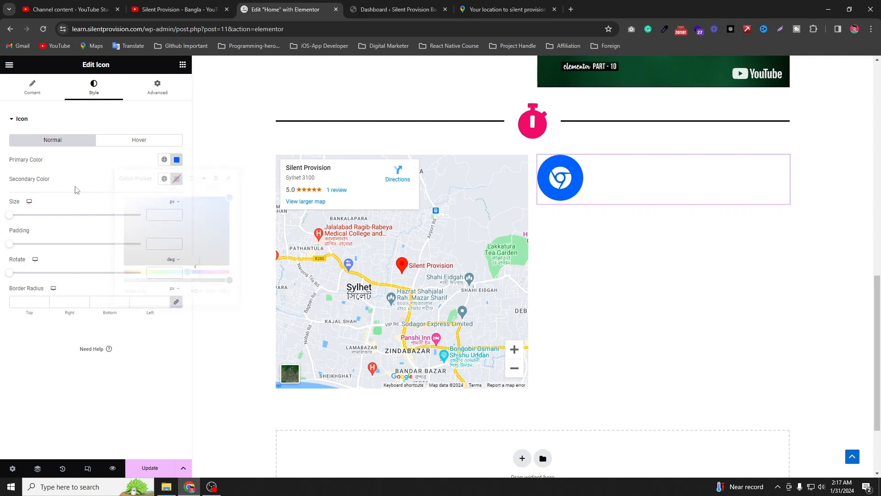
# - Set the icon's secondary color in its normal state to white, #FFFFFF
pyautogui.click(176, 179)
pyautogui.moveTo(167, 231); pyautogui.dragTo(117, 200)
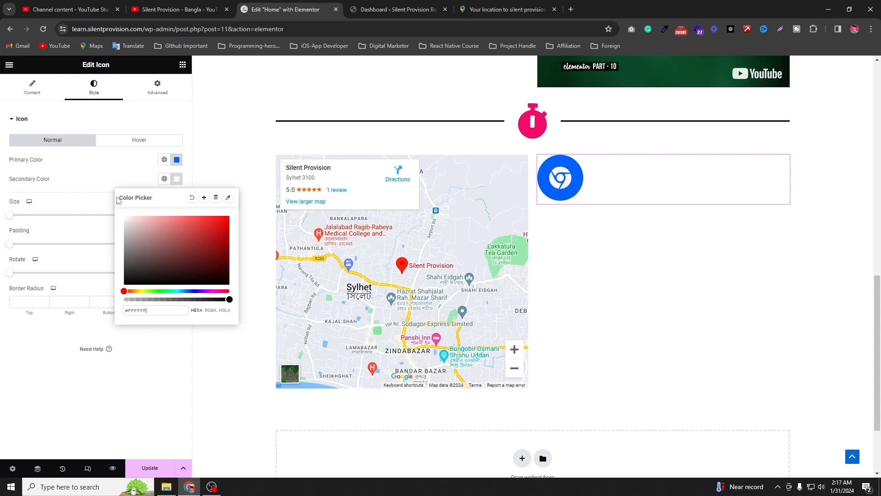
pyautogui.click(19, 193)
# - Set the icon's size to 35 px and its padding to 10
pyautogui.moveTo(10, 216)
pyautogui.mouseDown()
pyautogui.moveTo(61, 220)
pyautogui.moveTo(25, 222)
pyautogui.mouseUp()
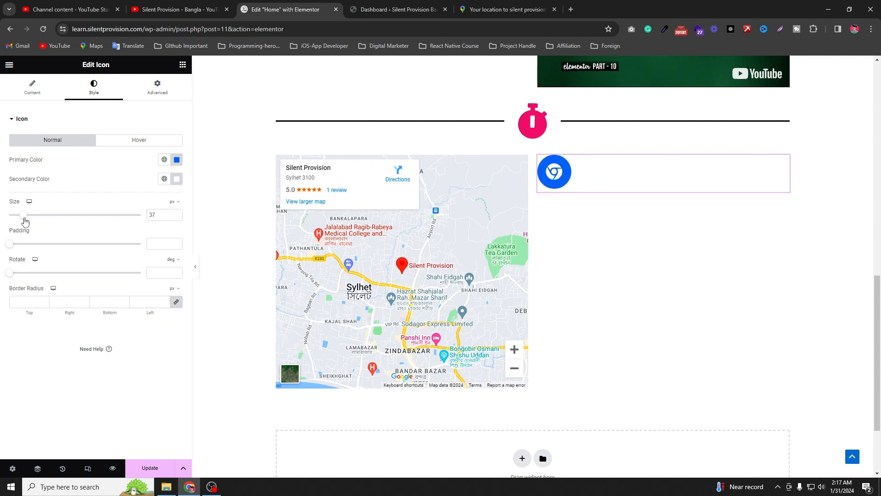
pyautogui.doubleClick(176, 217)
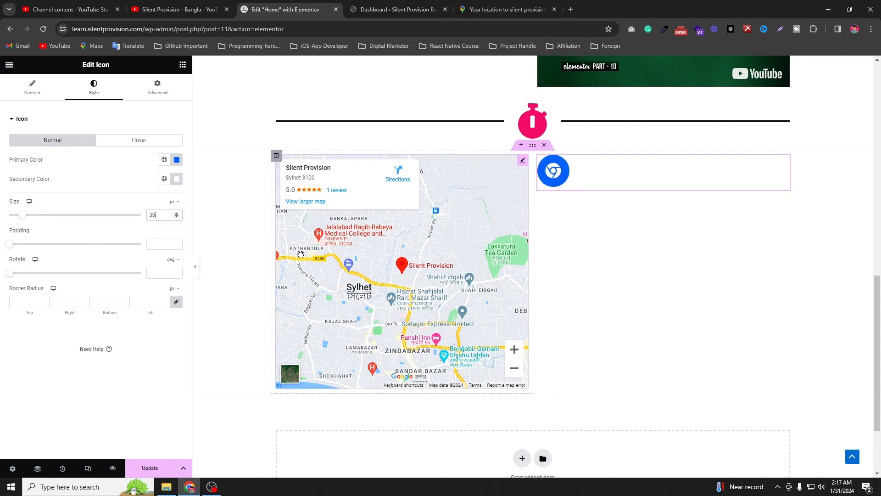
pyautogui.moveTo(10, 247)
pyautogui.mouseDown()
pyautogui.moveTo(37, 248)
pyautogui.moveTo(25, 250)
pyautogui.mouseUp()
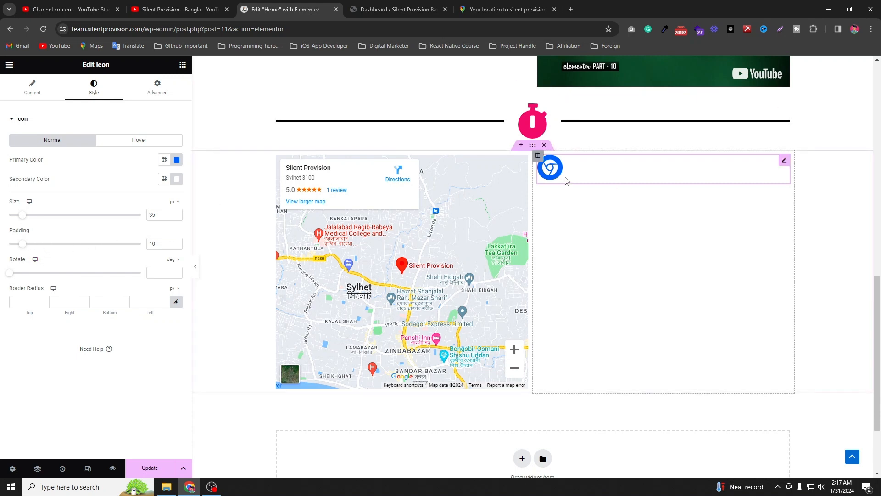
# - Rotate the Chrome icon by 186 degrees
pyautogui.moveTo(10, 274); pyautogui.dragTo(79, 268)
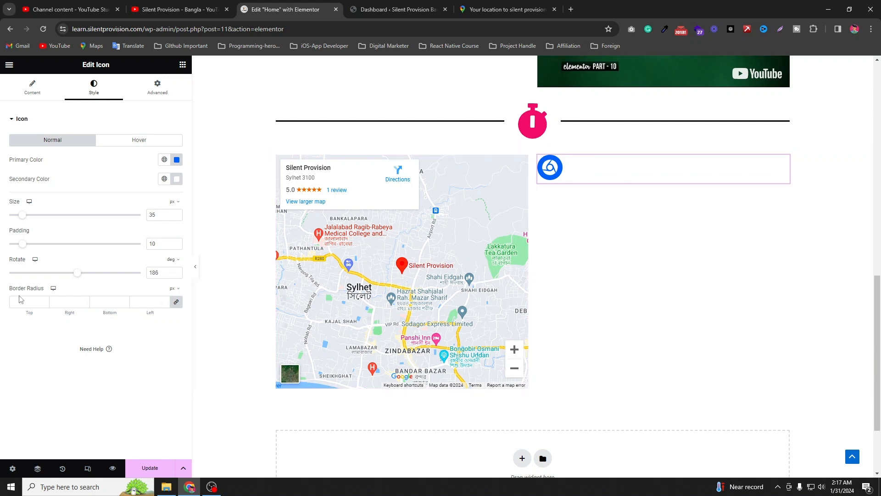
# - Try linked border radius values such as 45 px on all sides of the icon, and clear them again
pyautogui.click(32, 301)
pyautogui.write('50')
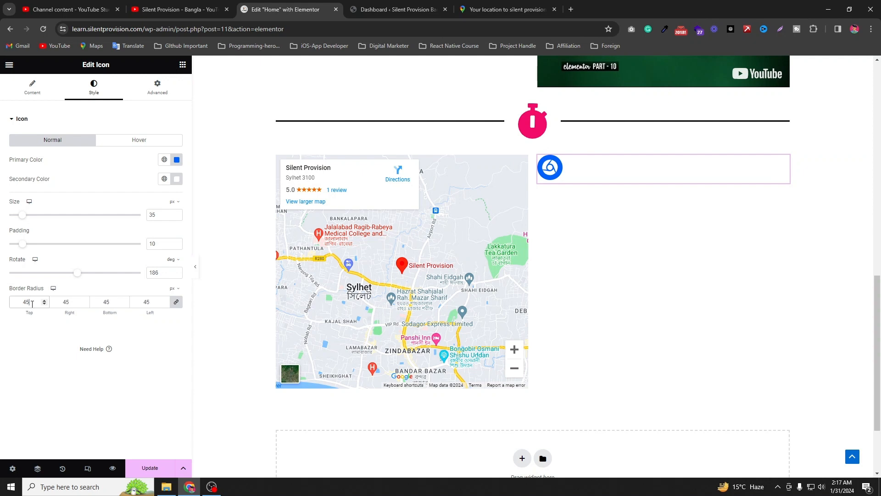
pyautogui.press('BackSpace')
pyautogui.write('0')
pyautogui.press('BackSpace')
pyautogui.write('1')
pyautogui.moveTo(33, 302); pyautogui.dragTo(6, 309)
pyautogui.press('BackSpace')
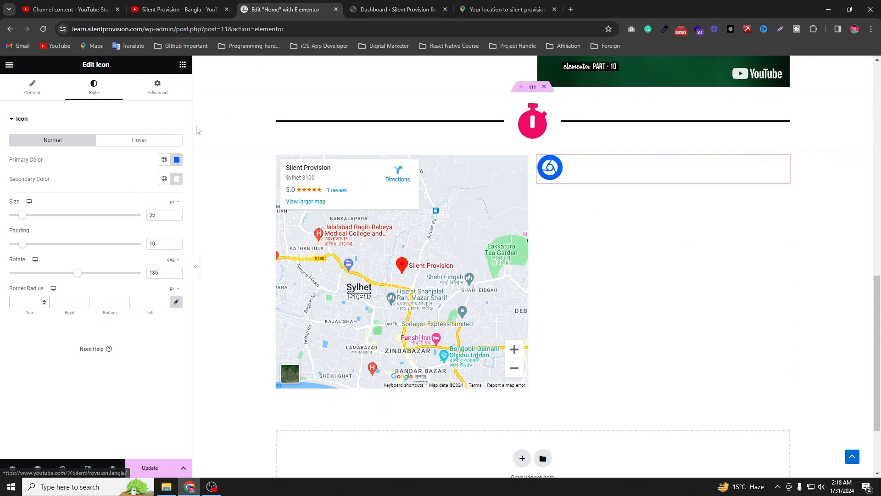
# - Set the icon's primary color in its hover state to bright green, #00FF48
pyautogui.click(148, 143)
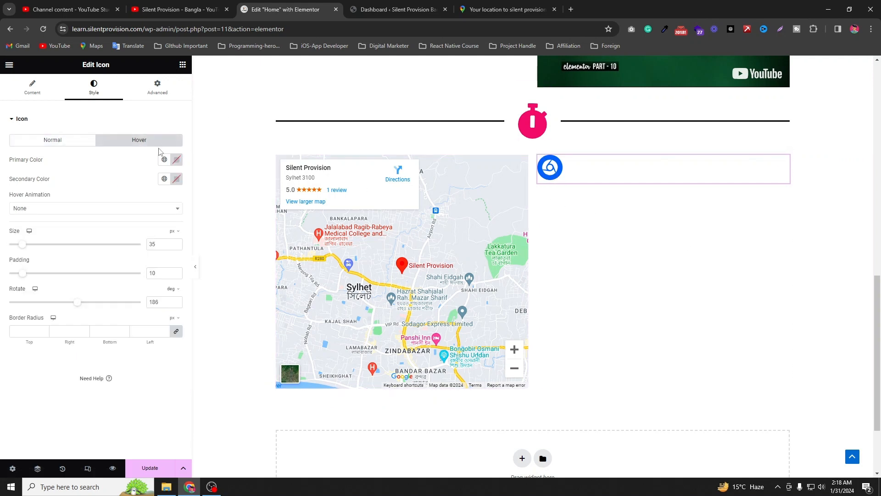
pyautogui.click(177, 159)
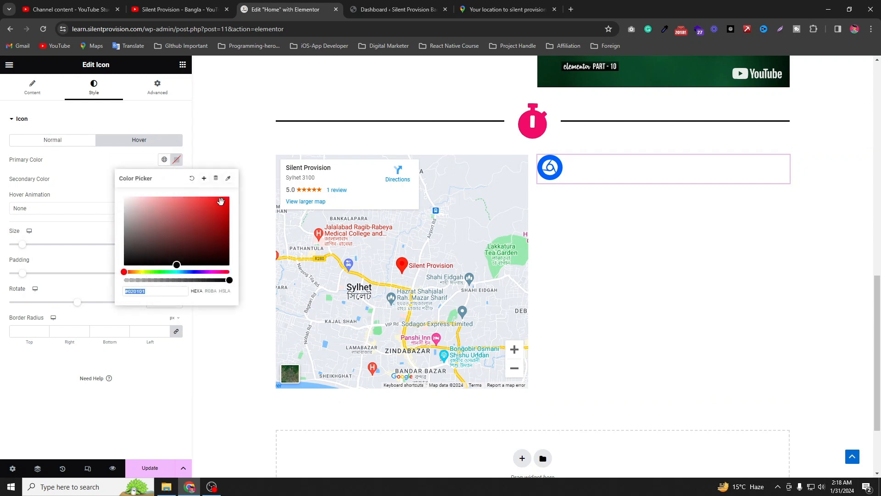
pyautogui.moveTo(220, 202)
pyautogui.mouseDown()
pyautogui.moveTo(158, 221)
pyautogui.moveTo(124, 265)
pyautogui.moveTo(164, 272)
pyautogui.mouseUp()
pyautogui.click(229, 197)
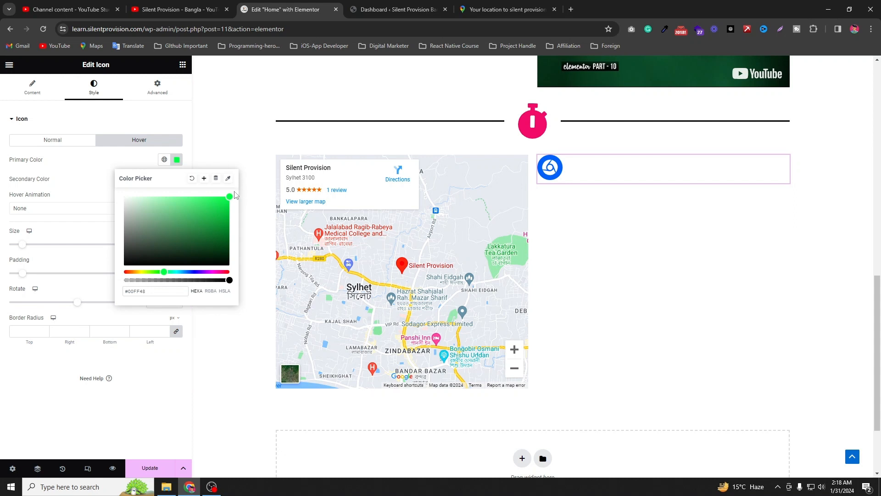
pyautogui.click(97, 178)
# - Set the icon's secondary color in its hover state to black, #000000
pyautogui.click(177, 178)
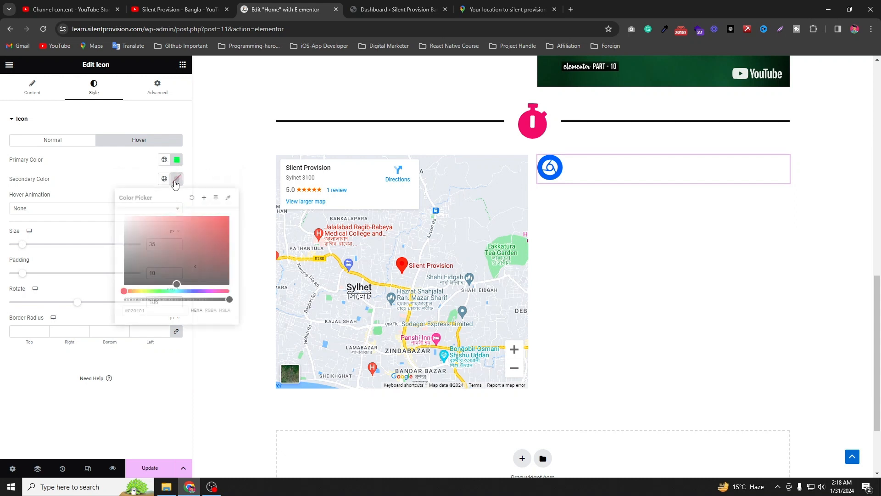
pyautogui.write('#FFFFFF')
pyautogui.click(124, 284)
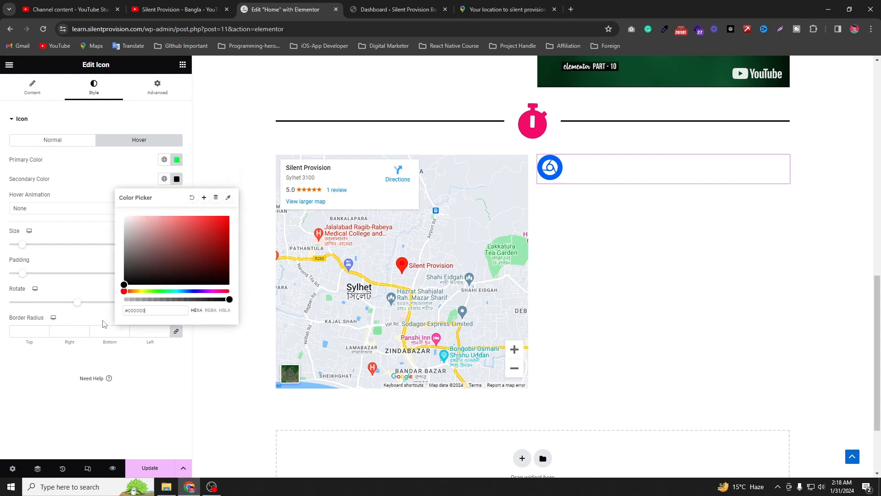
pyautogui.click(90, 200)
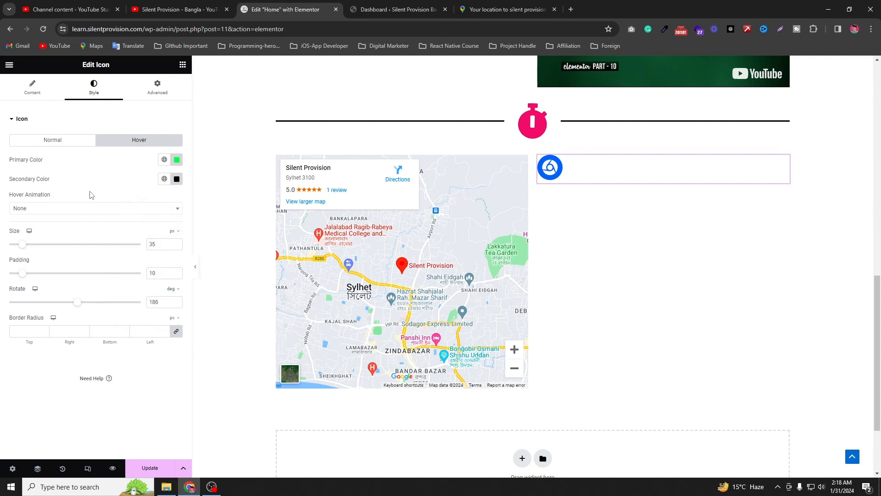
# - Set the icon's hover animation to Grow and update the Home page
pyautogui.click(75, 212)
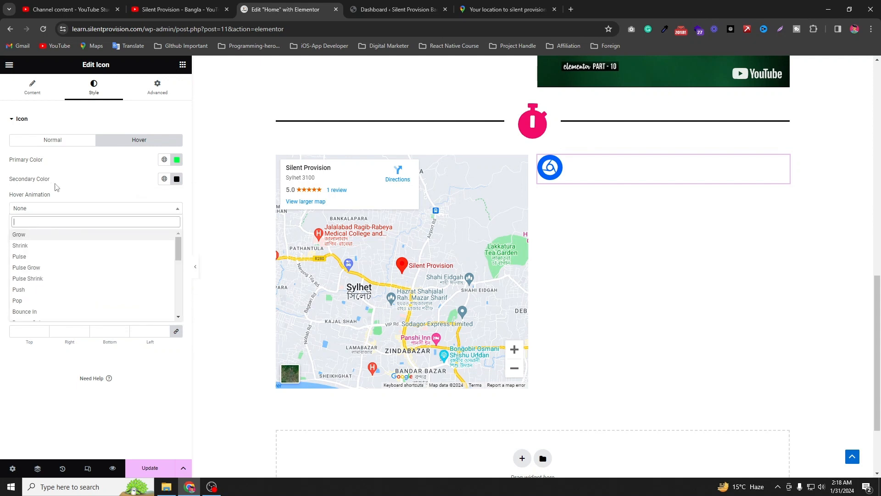
pyautogui.click(38, 237)
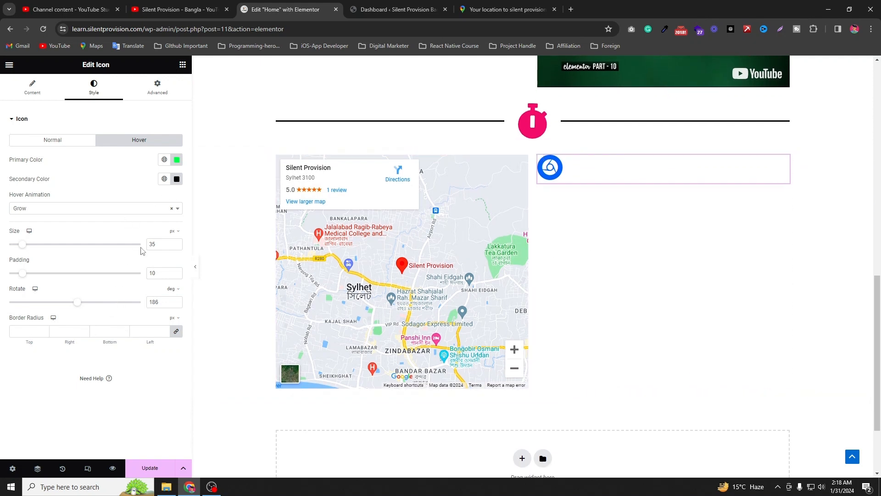
pyautogui.click(164, 470)
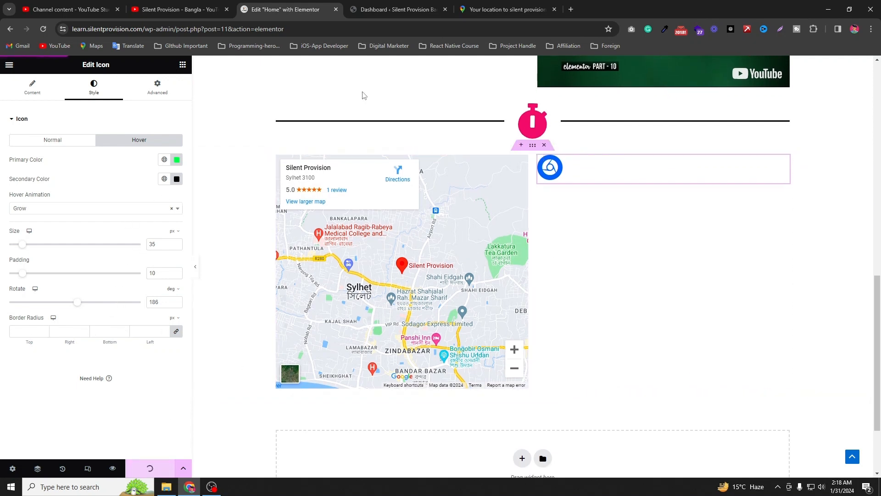
# - Preview the Home page, test the Chrome icon's link beside the map, and return to the Elementor editor
pyautogui.click(113, 468)
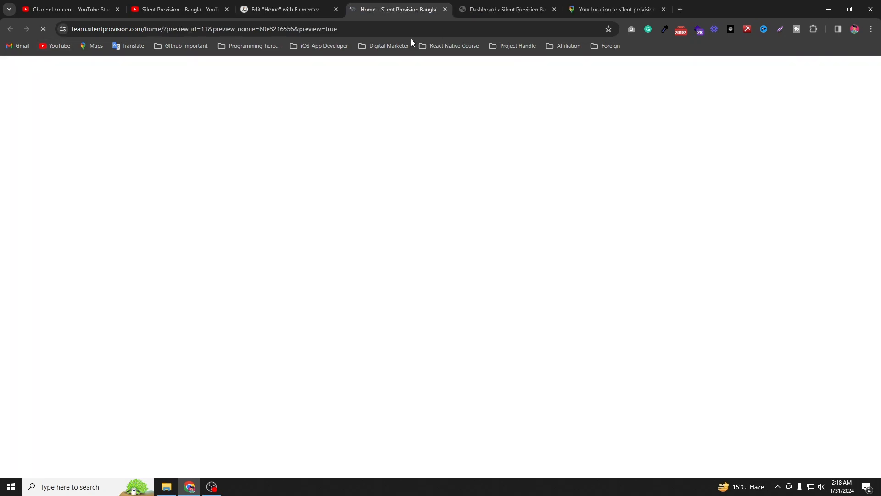
pyautogui.scroll(-7, 491, 205)
pyautogui.scroll(-5, 491, 212)
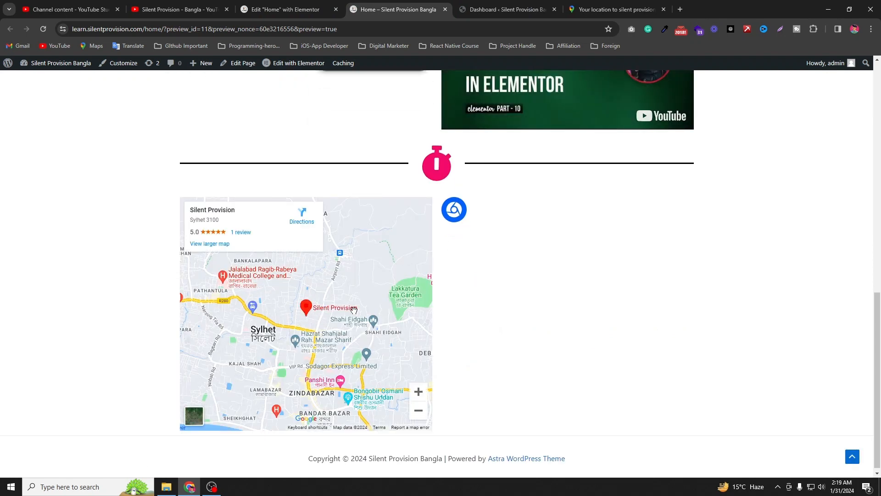
pyautogui.click(455, 216)
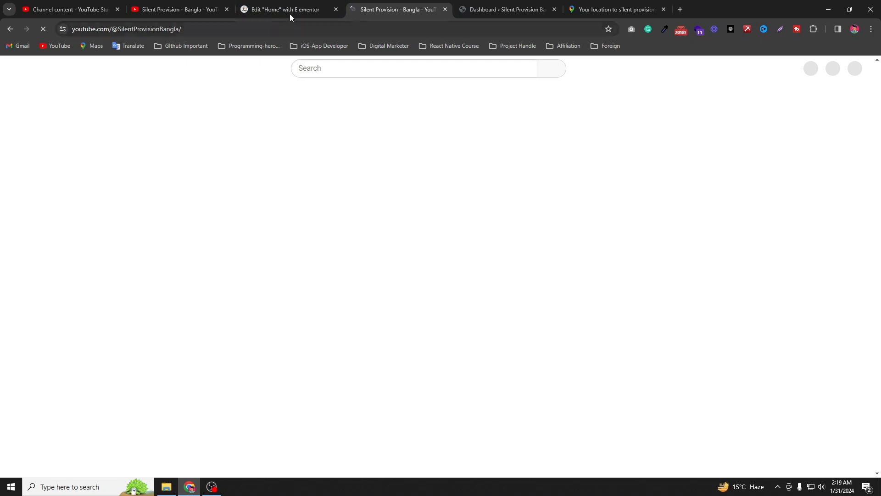
pyautogui.click(298, 5)
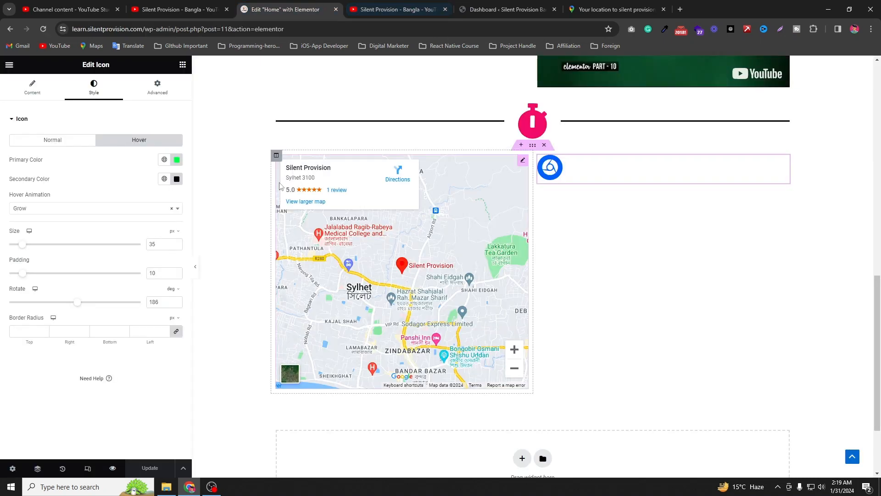